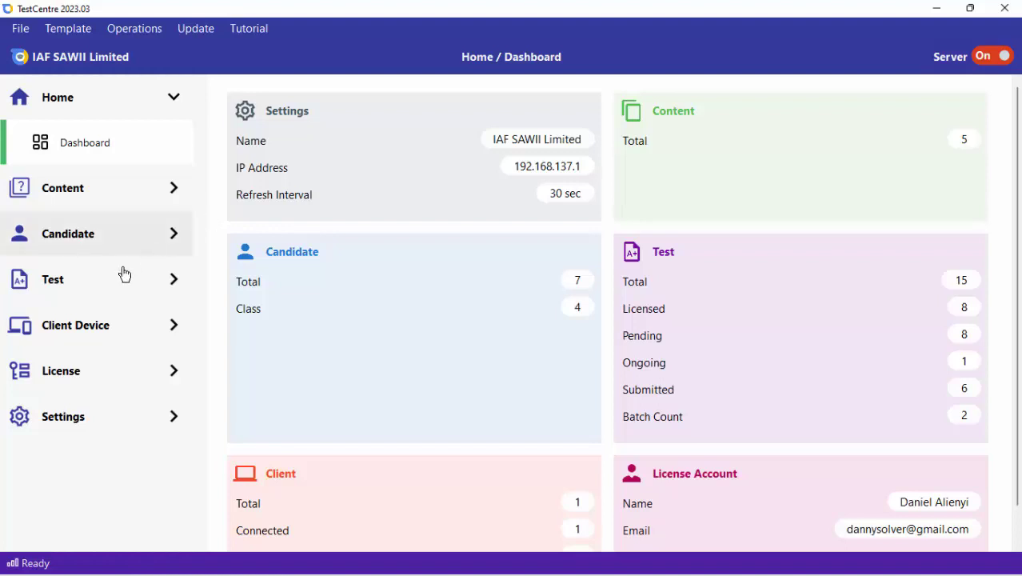
Step: Open the detailed result of the first entry in the recent test results
{"action": "left_click", "coordinate": [101, 287]}
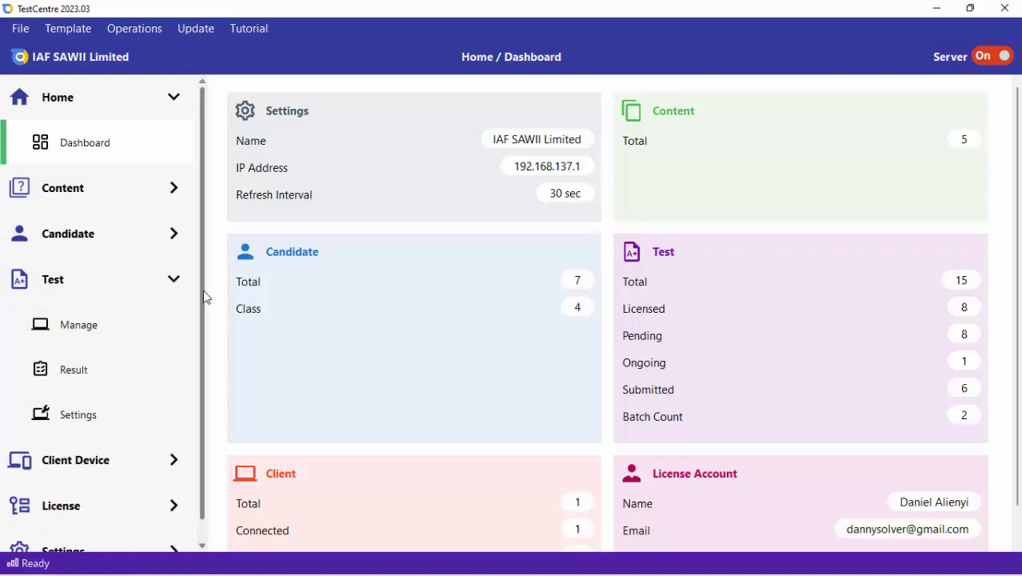
{"action": "left_click", "coordinate": [80, 371]}
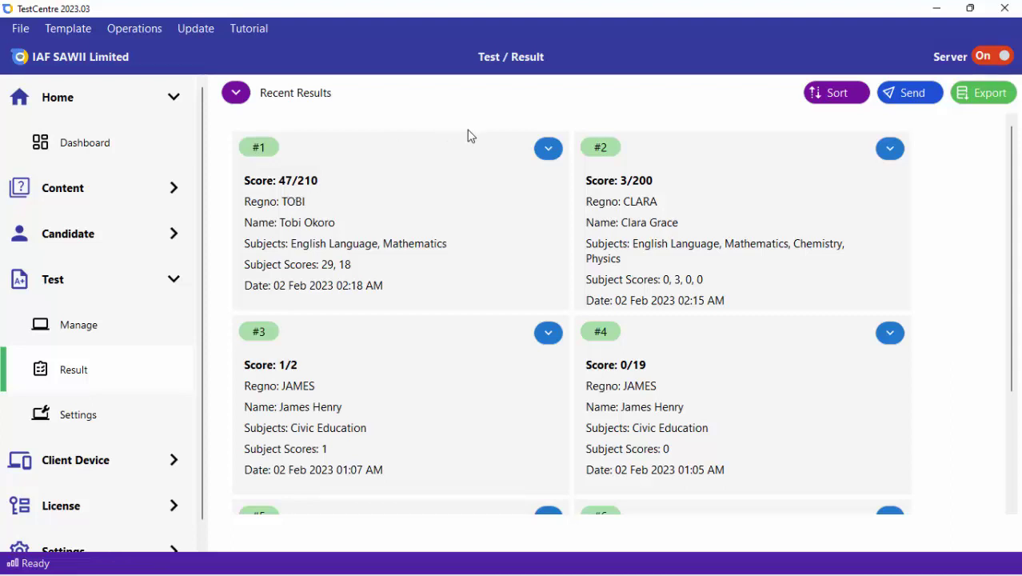
{"action": "left_click", "coordinate": [547, 150]}
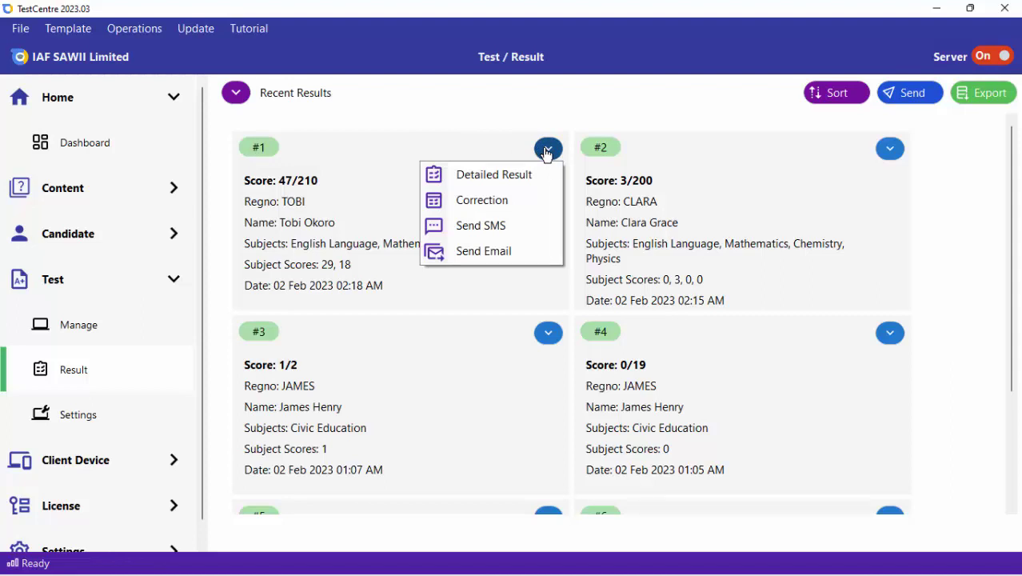
{"action": "left_click", "coordinate": [507, 183]}
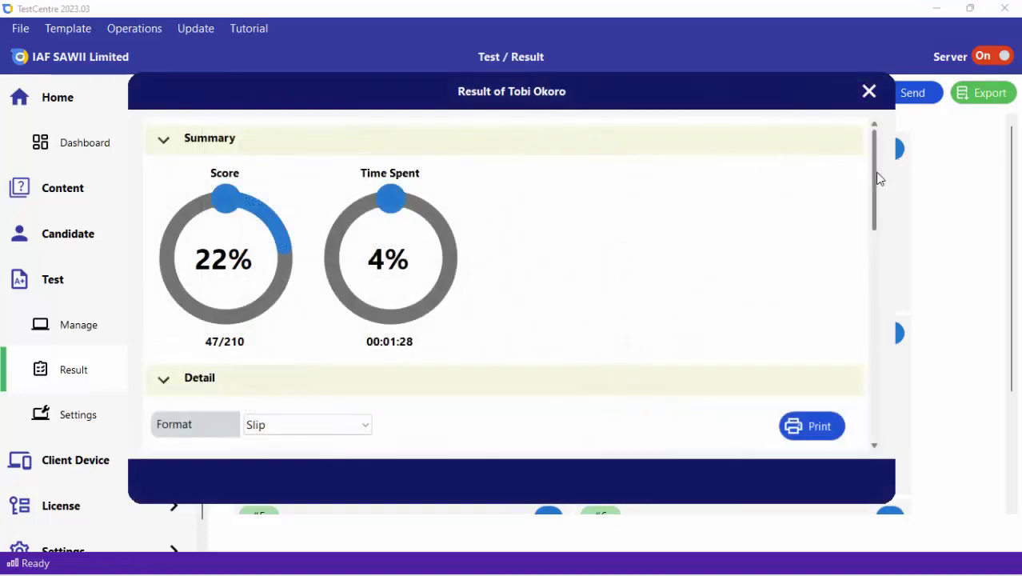
Step: Review the candidate's score summary, result slip and topic breakdown, switching the topic breakdown's subject to Mathematics
{"action": "scroll", "coordinate": [878, 192], "scroll_direction": "down", "scroll_amount": 1}
{"action": "scroll", "coordinate": [878, 193], "scroll_direction": "up", "scroll_amount": 2}
{"action": "left_click_drag", "start_coordinate": [869, 198], "coordinate": [868, 299]}
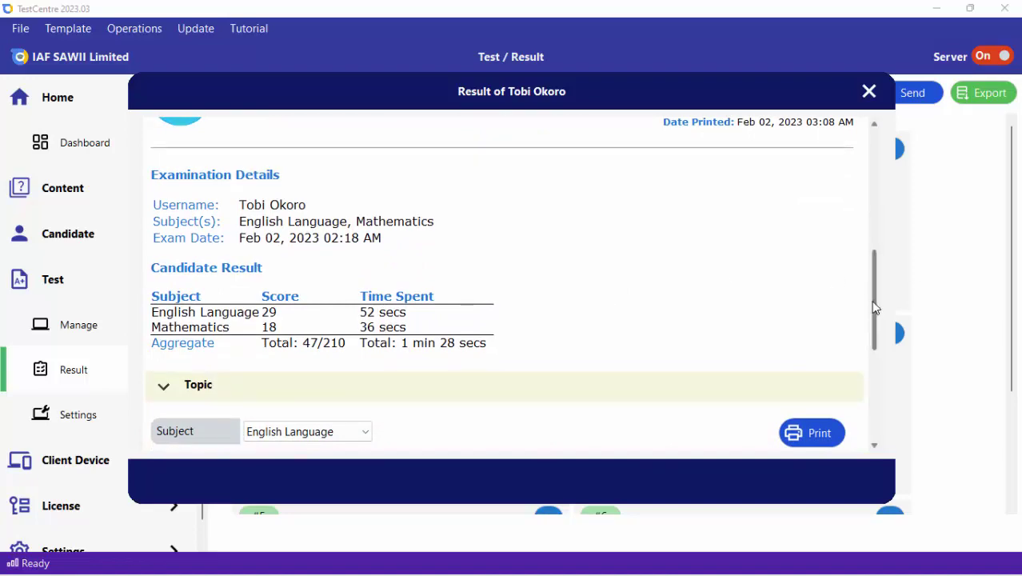
{"action": "left_click_drag", "start_coordinate": [871, 300], "coordinate": [871, 394]}
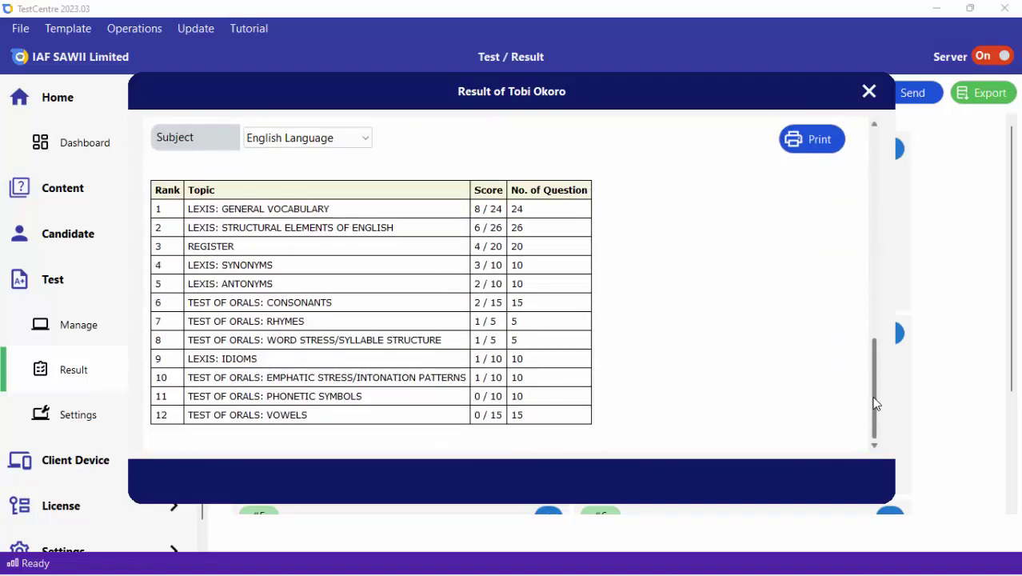
{"action": "left_click", "coordinate": [321, 145]}
{"action": "left_click", "coordinate": [296, 172]}
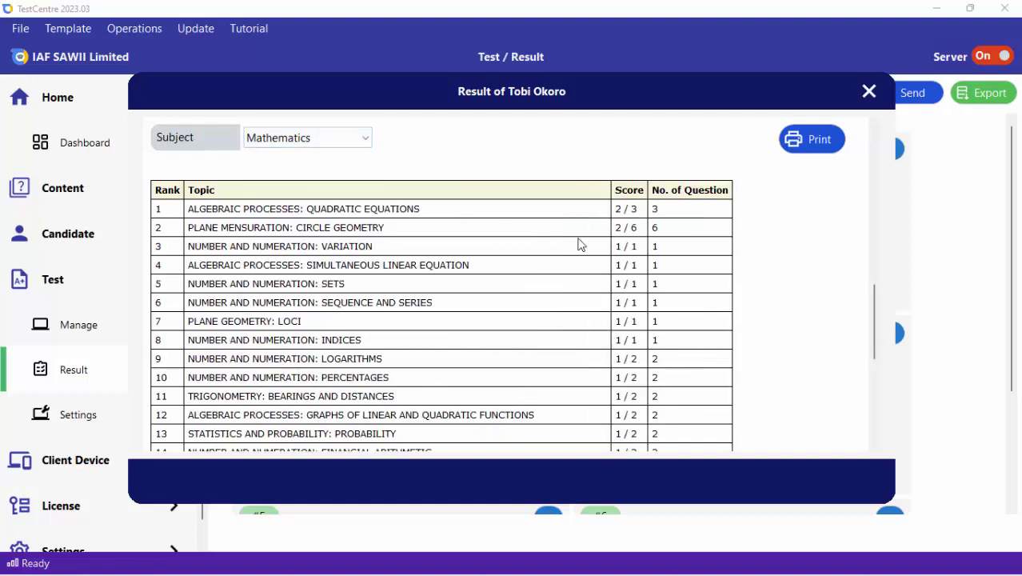
Step: Check the print options for the result slip without printing, and close the detailed result
{"action": "left_click_drag", "start_coordinate": [881, 344], "coordinate": [877, 234]}
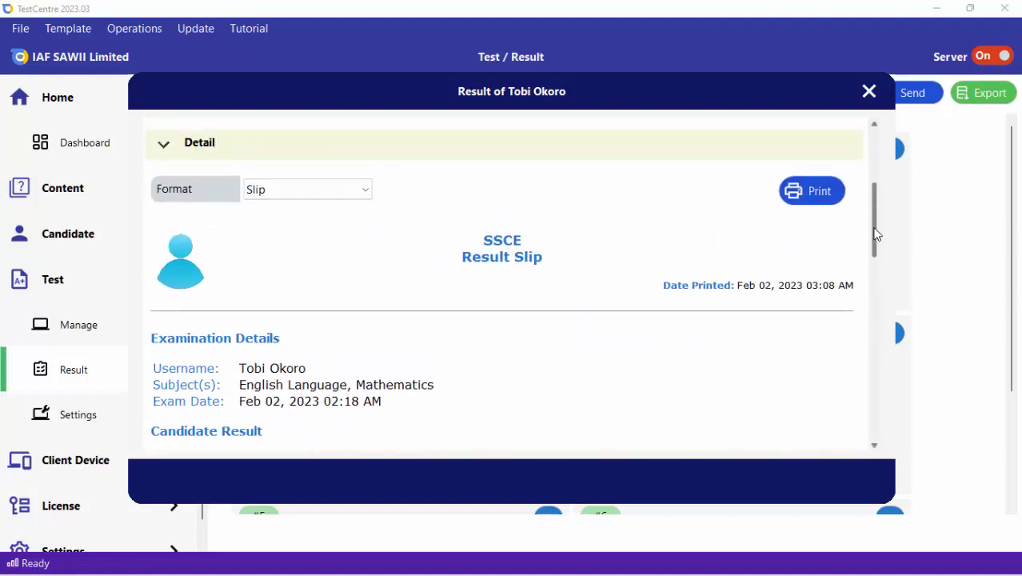
{"action": "left_click", "coordinate": [816, 193]}
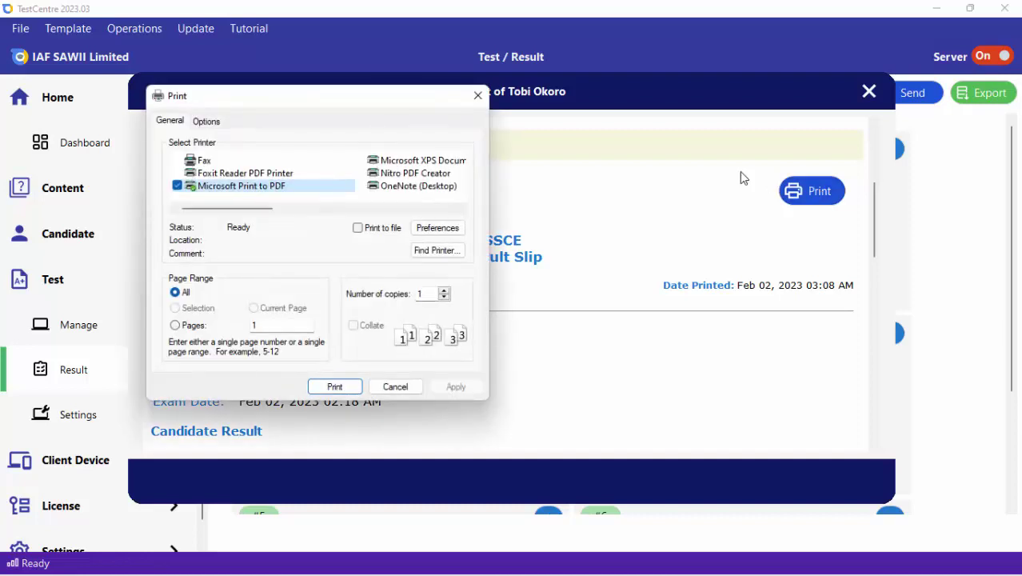
{"action": "left_click", "coordinate": [475, 96]}
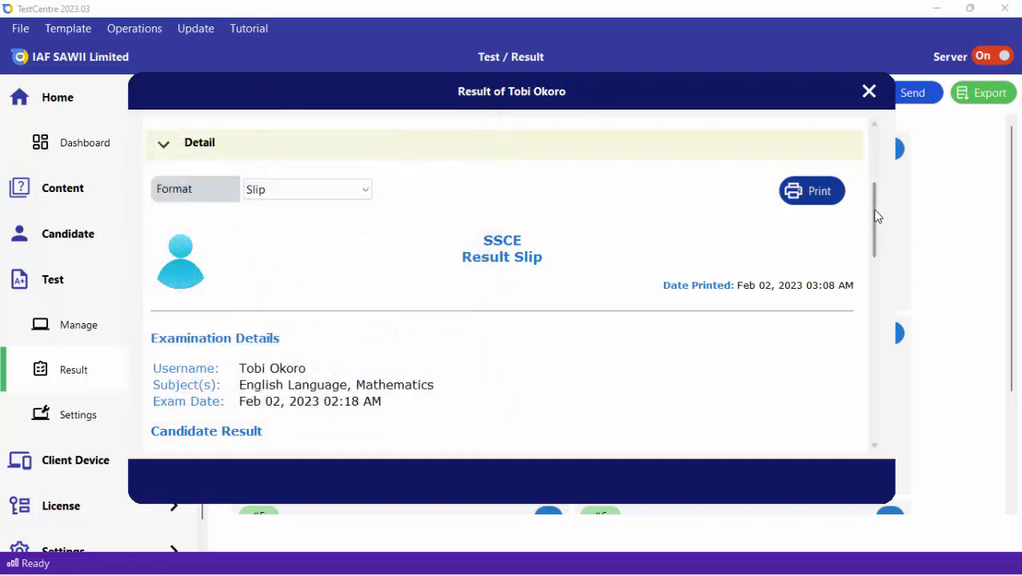
{"action": "left_click_drag", "start_coordinate": [874, 210], "coordinate": [875, 146]}
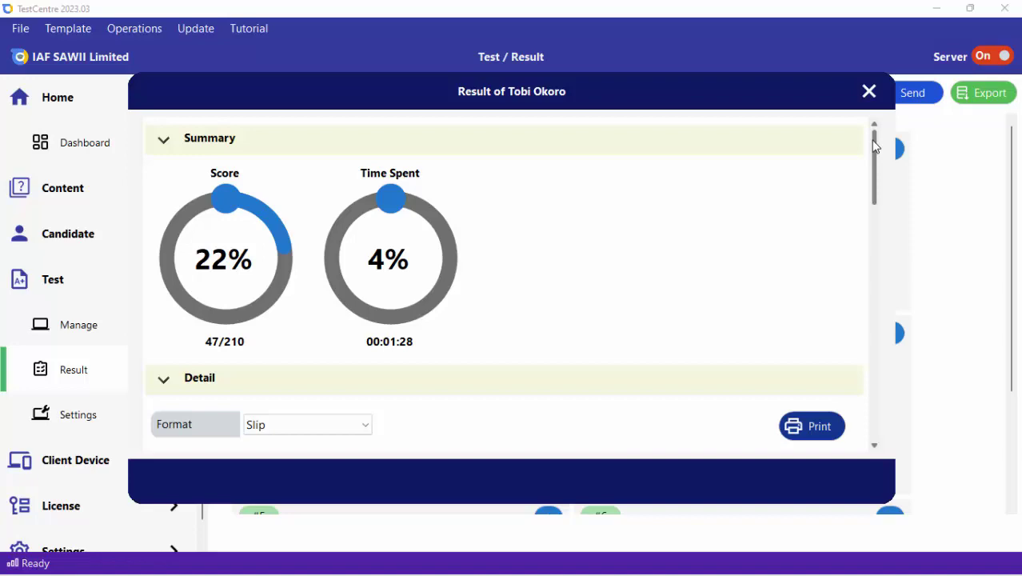
{"action": "scroll", "coordinate": [875, 146], "scroll_direction": "down", "scroll_amount": 2}
{"action": "left_click", "coordinate": [868, 91]}
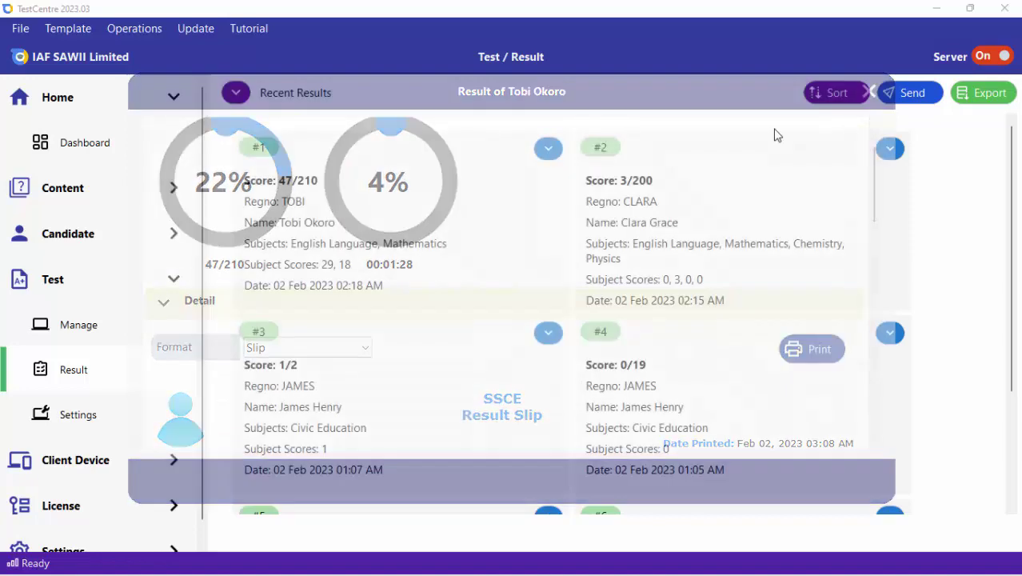
Step: View the first result's correction for English Language, comparing correct and selected options across the questions, and close it
{"action": "left_click", "coordinate": [547, 150]}
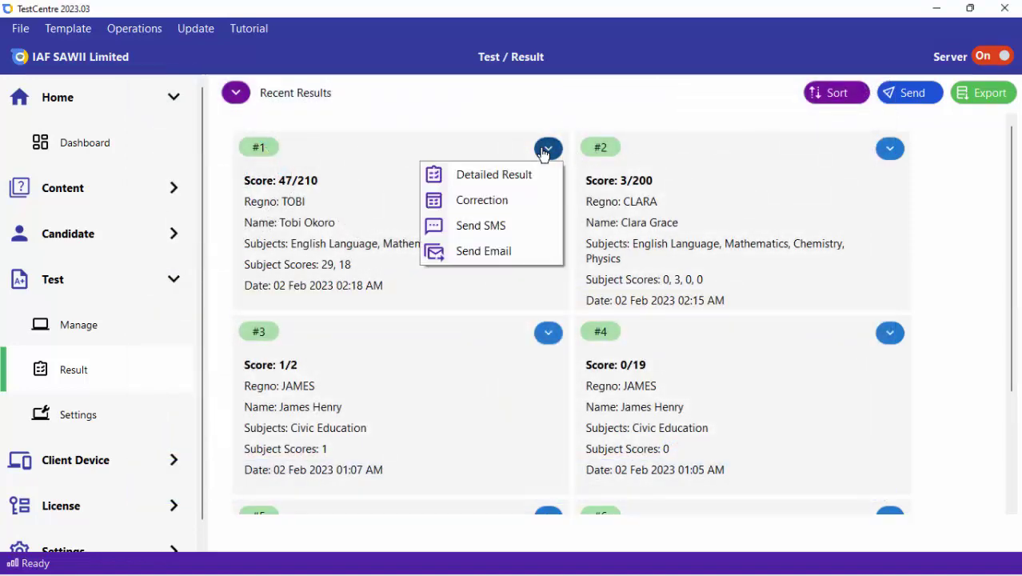
{"action": "left_click", "coordinate": [503, 201]}
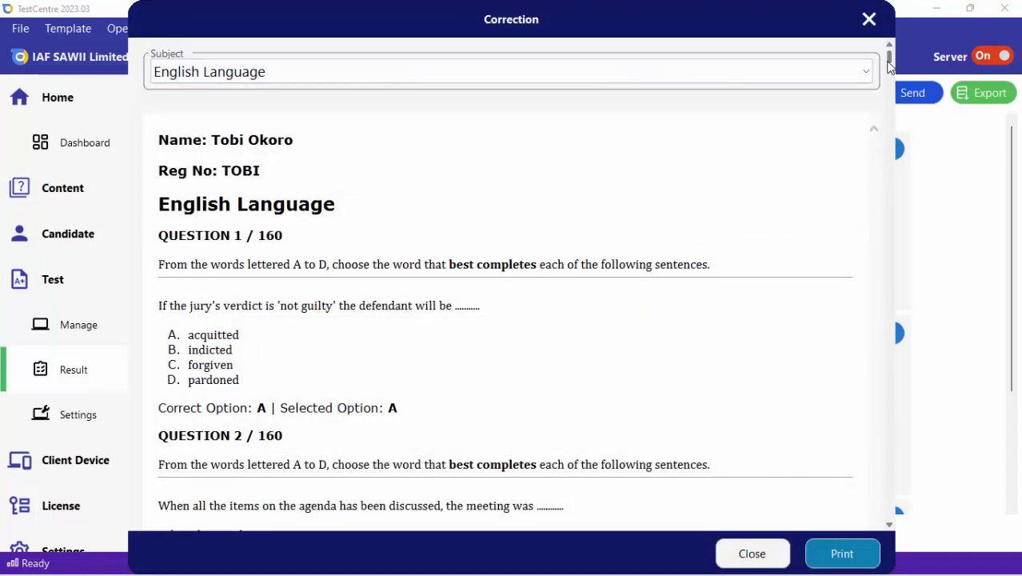
{"action": "left_click_drag", "start_coordinate": [887, 64], "coordinate": [887, 64]}
{"action": "left_click_drag", "start_coordinate": [296, 235], "coordinate": [160, 218]}
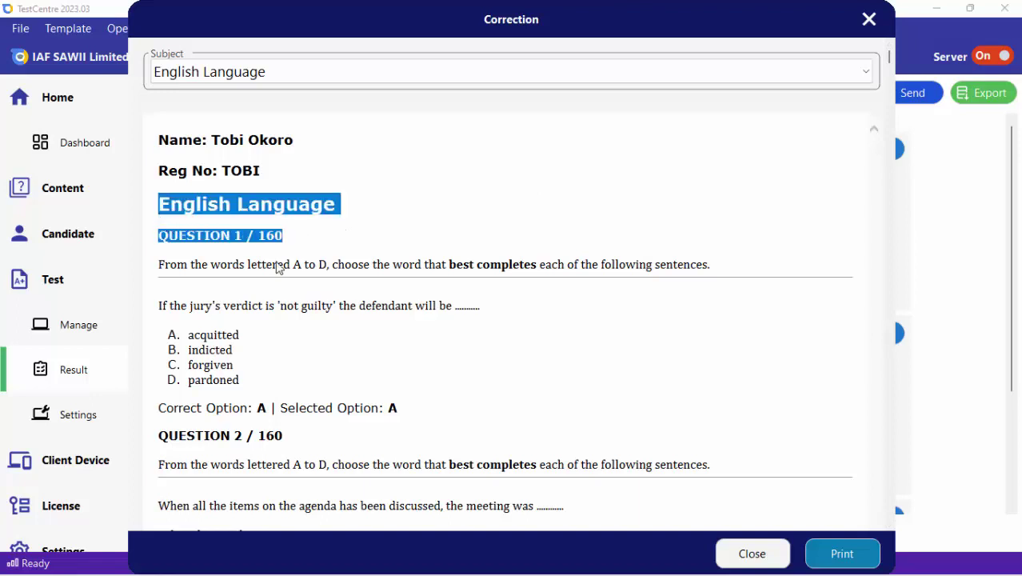
{"action": "left_click", "coordinate": [318, 293]}
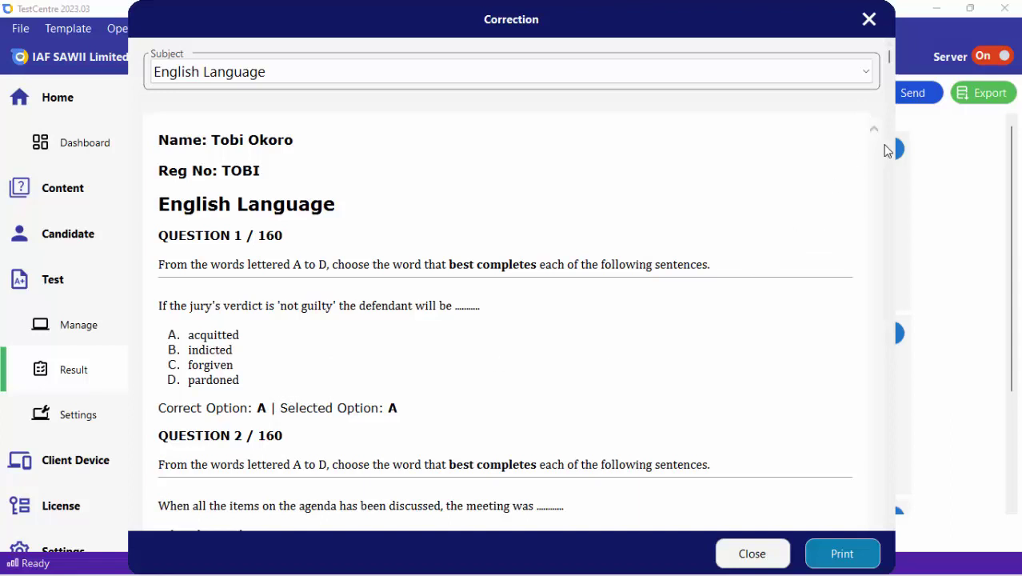
{"action": "scroll", "coordinate": [895, 166], "scroll_direction": "down", "scroll_amount": 5}
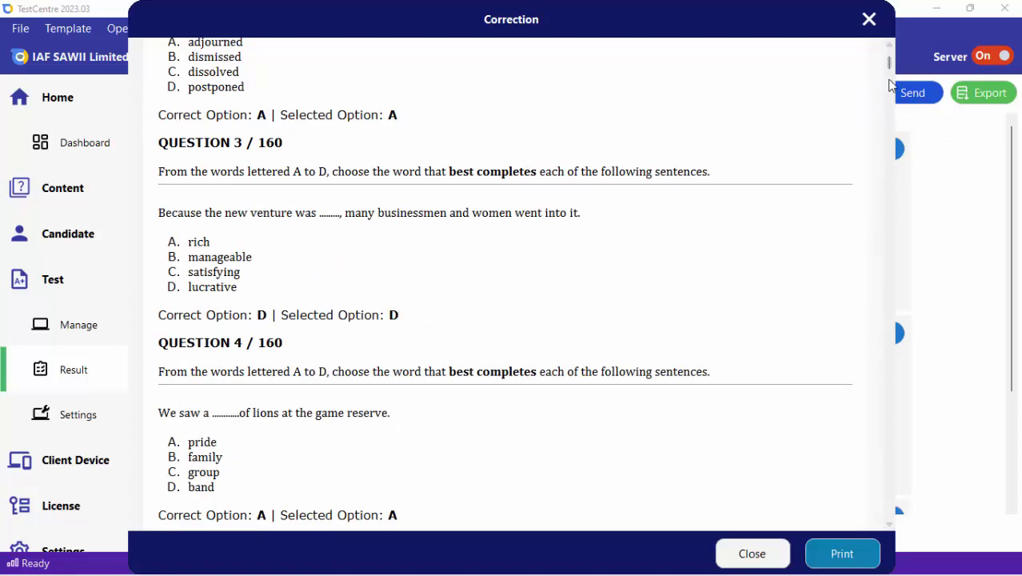
{"action": "left_click_drag", "start_coordinate": [890, 70], "coordinate": [890, 77]}
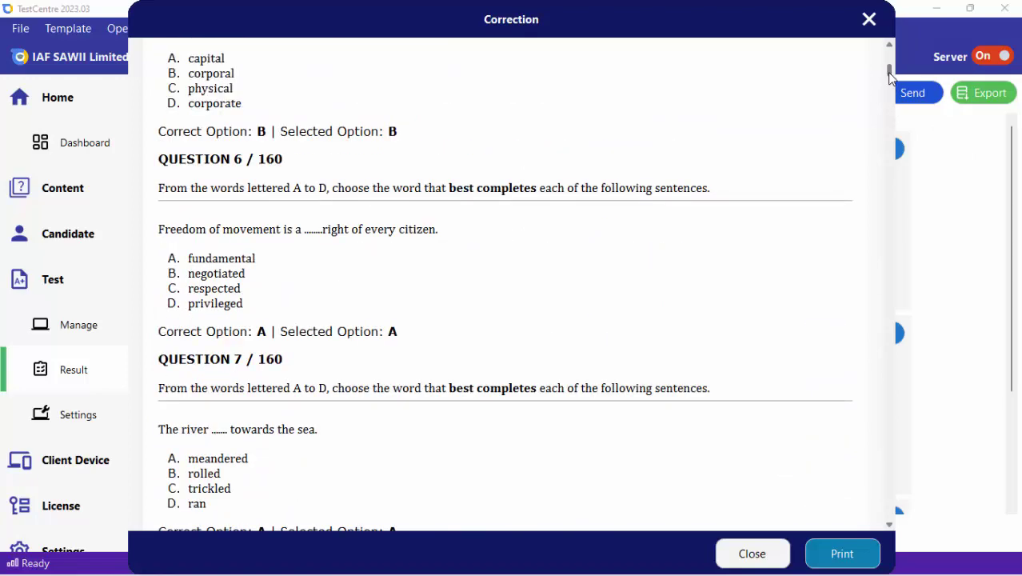
{"action": "left_click", "coordinate": [868, 20]}
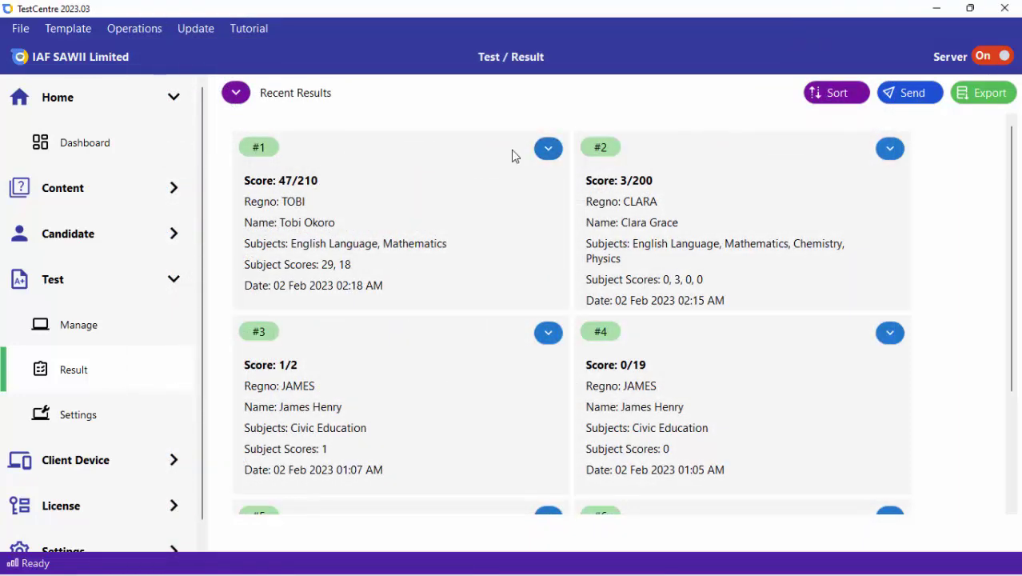
Step: Try to send the first candidate's result by SMS and dismiss the dialog
{"action": "left_click", "coordinate": [548, 149]}
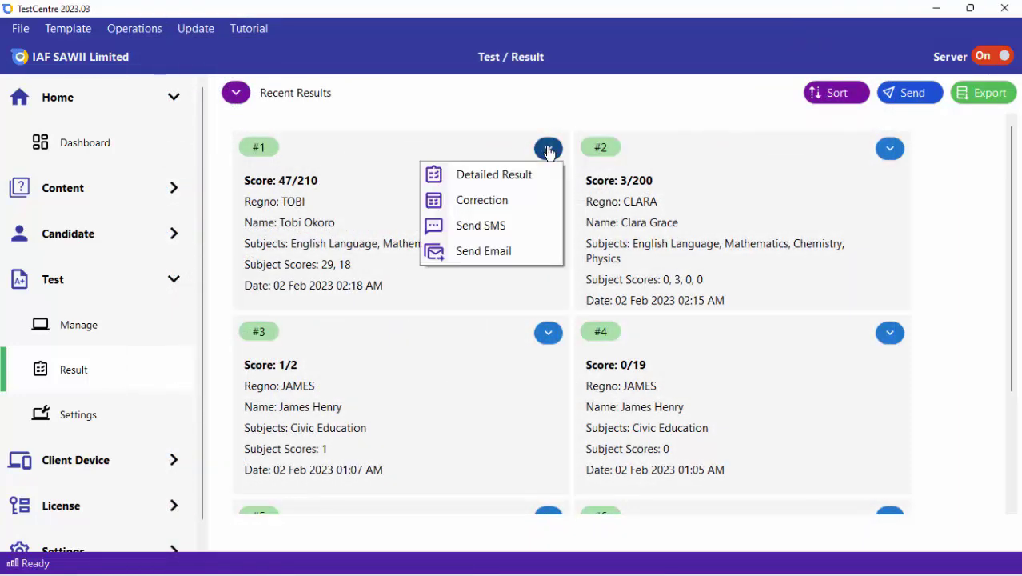
{"action": "left_click", "coordinate": [505, 227]}
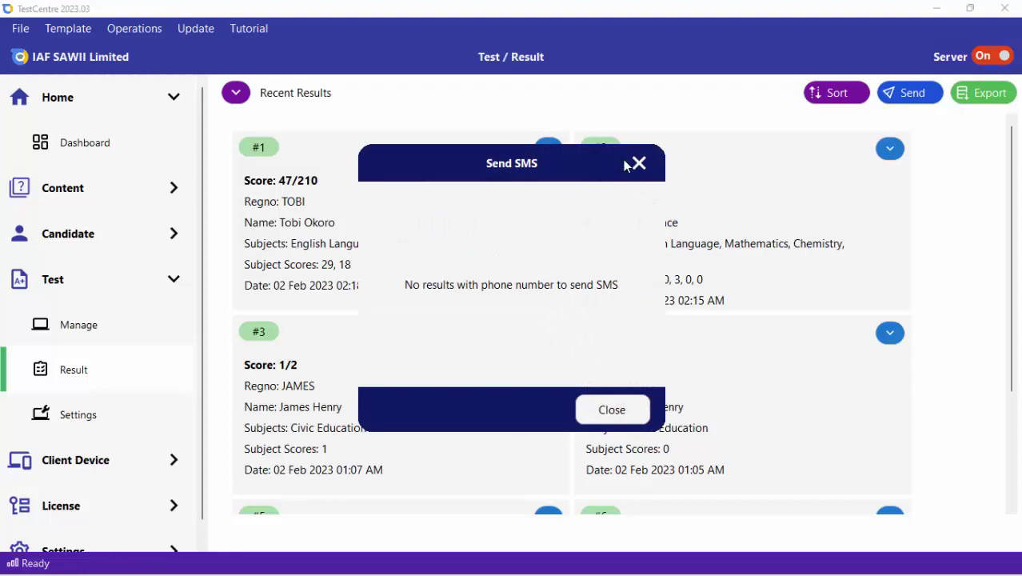
{"action": "left_click_drag", "start_coordinate": [621, 160], "coordinate": [663, 154]}
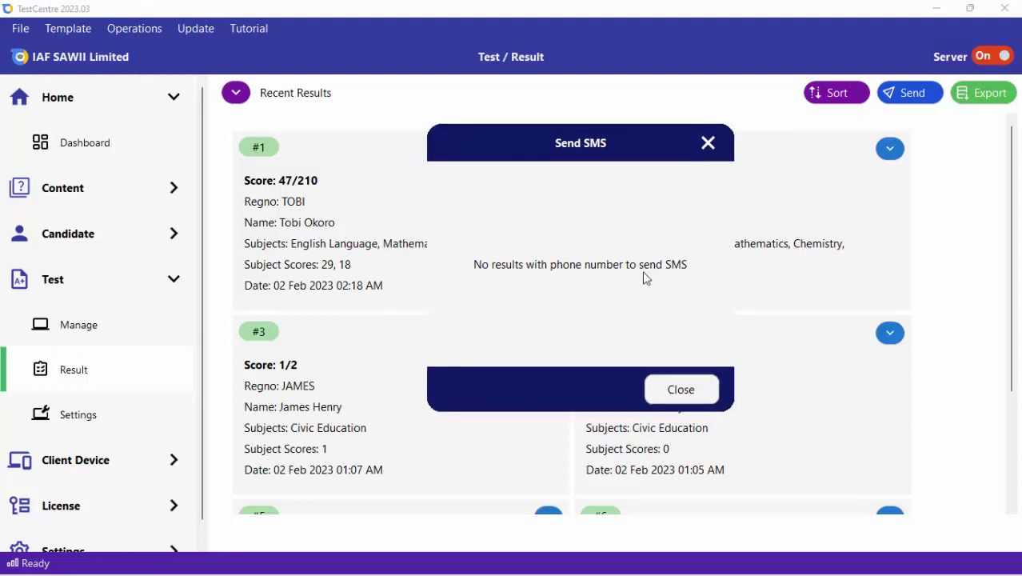
{"action": "left_click", "coordinate": [708, 142]}
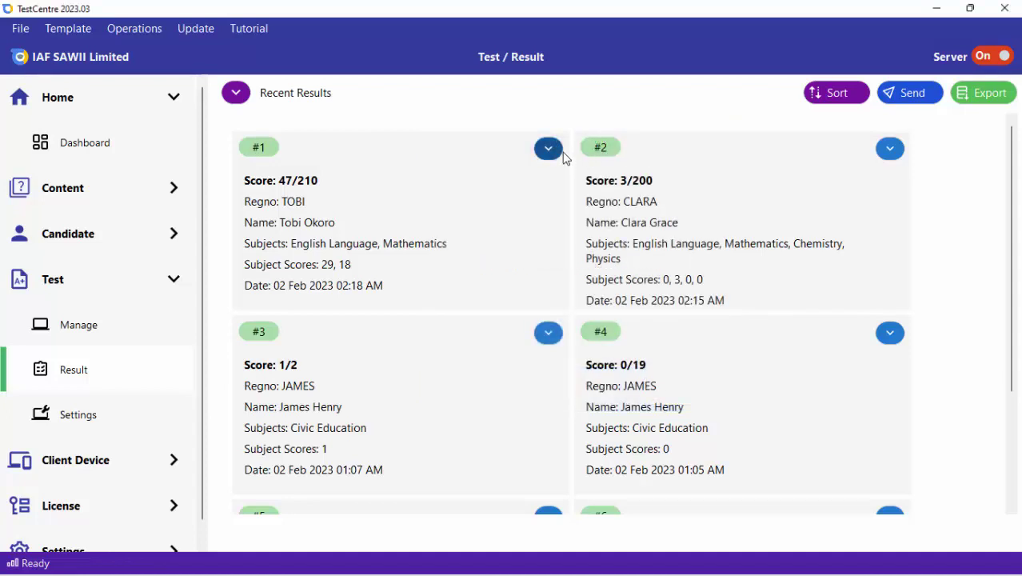
Step: Try to send the first candidate's result by email and dismiss the dialog
{"action": "left_click", "coordinate": [549, 148]}
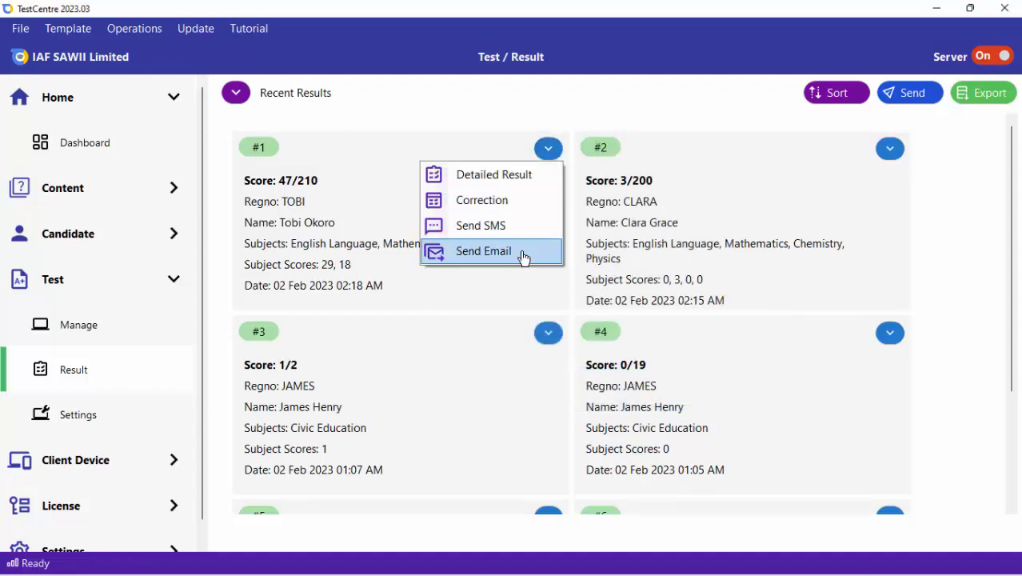
{"action": "left_click", "coordinate": [524, 255]}
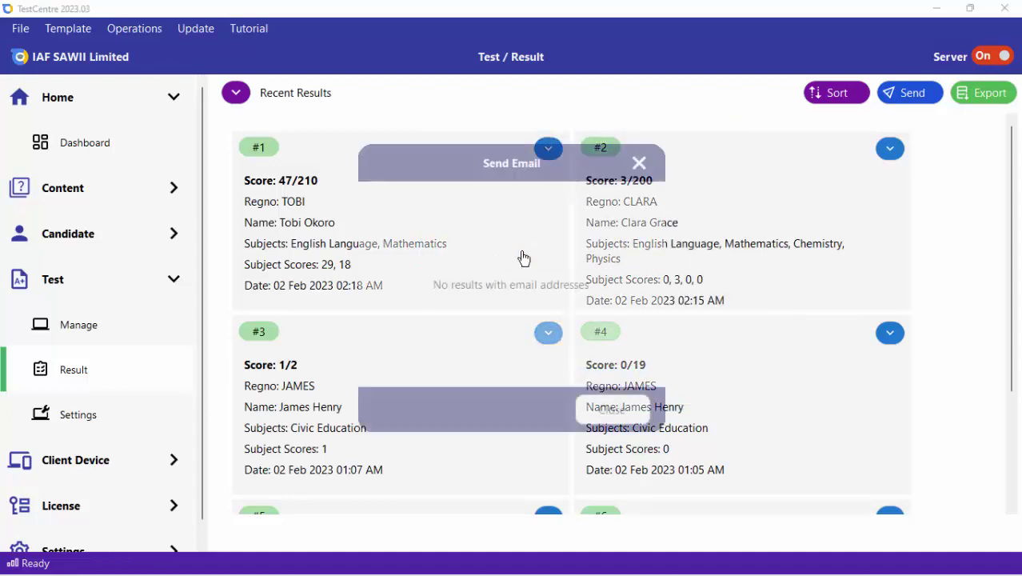
{"action": "left_click", "coordinate": [638, 164]}
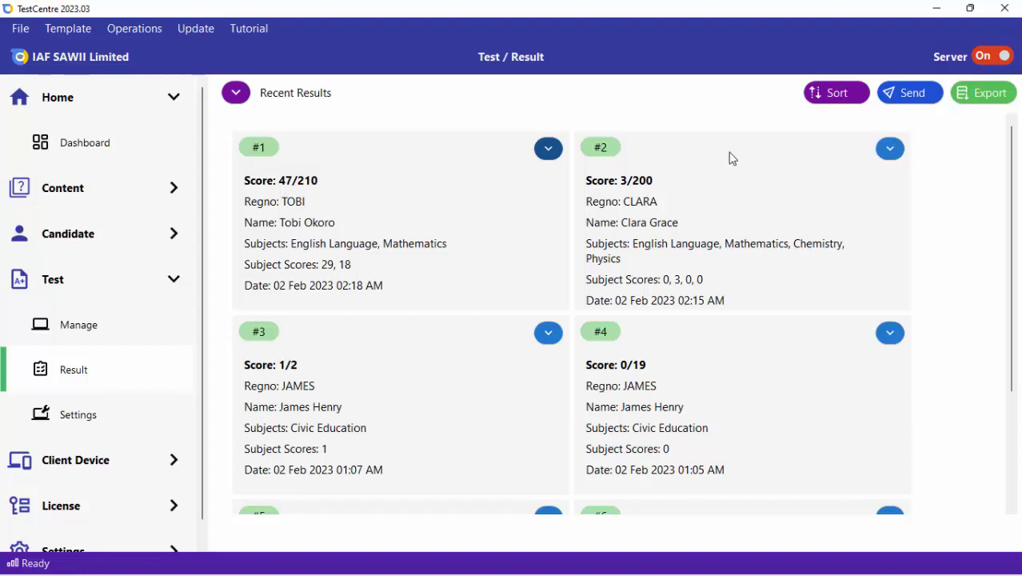
Step: Filter the results by Regno, entering the registration number of the candidate listed in the third result
{"action": "left_click", "coordinate": [240, 95]}
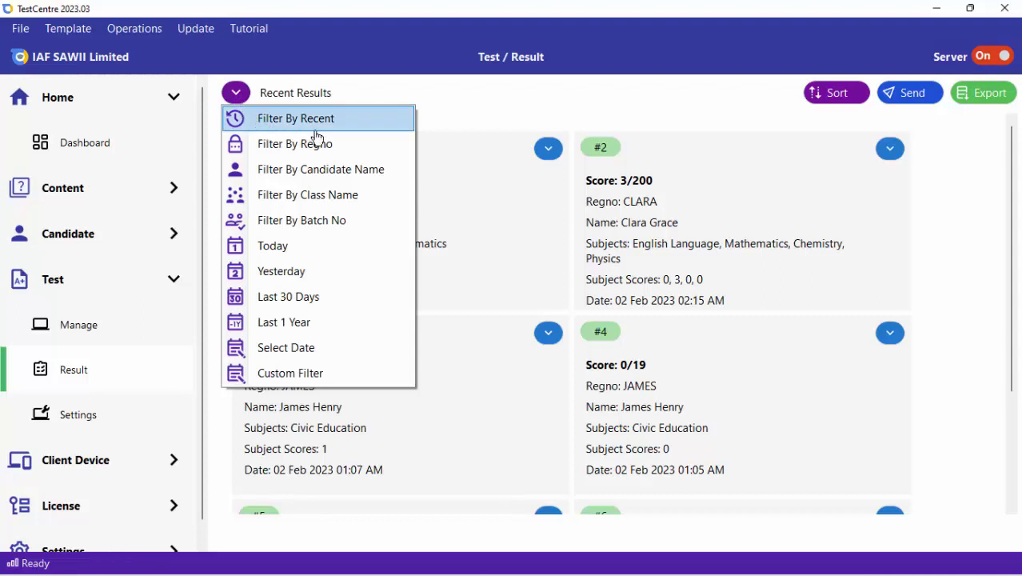
{"action": "left_click", "coordinate": [320, 151]}
{"action": "left_click", "coordinate": [467, 268]}
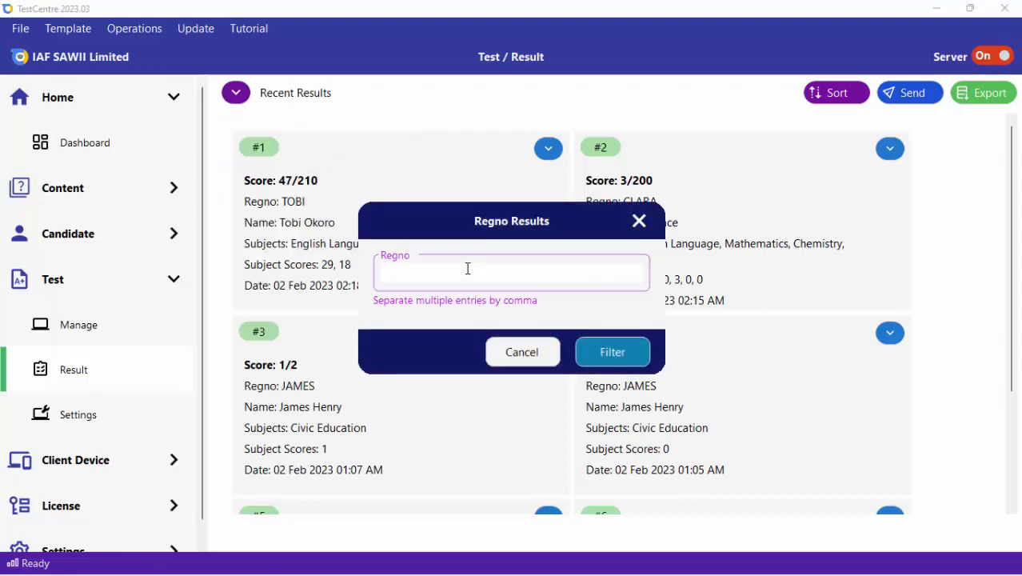
{"action": "type", "text": "JAMES"}
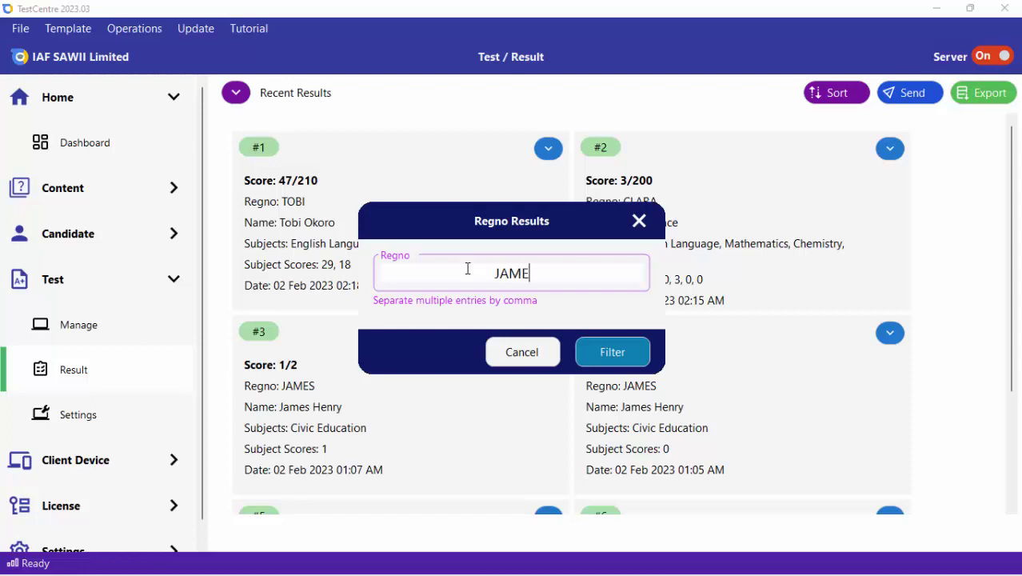
{"action": "left_click", "coordinate": [602, 355]}
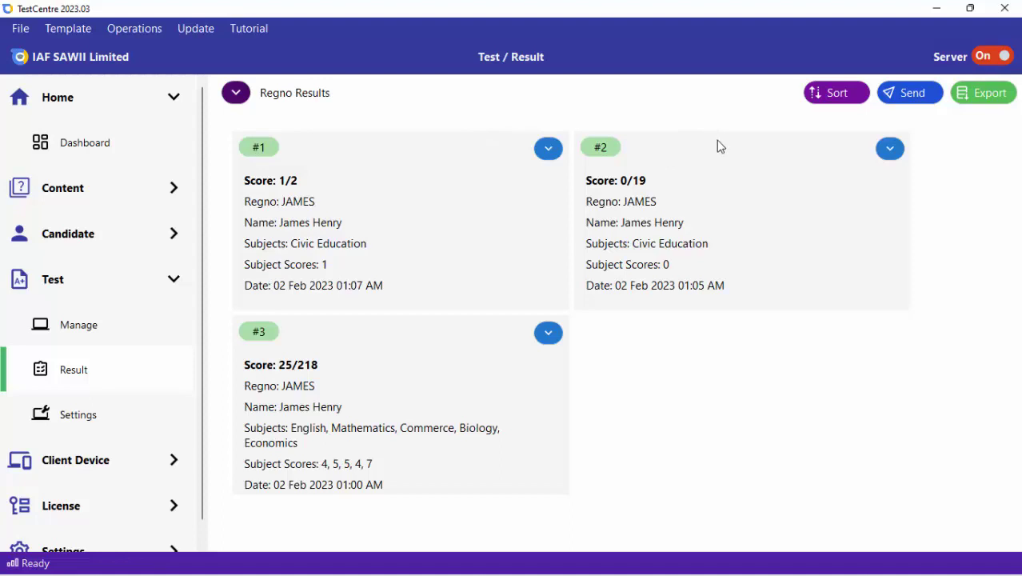
Step: Sort the filtered results by score and check the other available sort criteria
{"action": "left_click", "coordinate": [845, 97]}
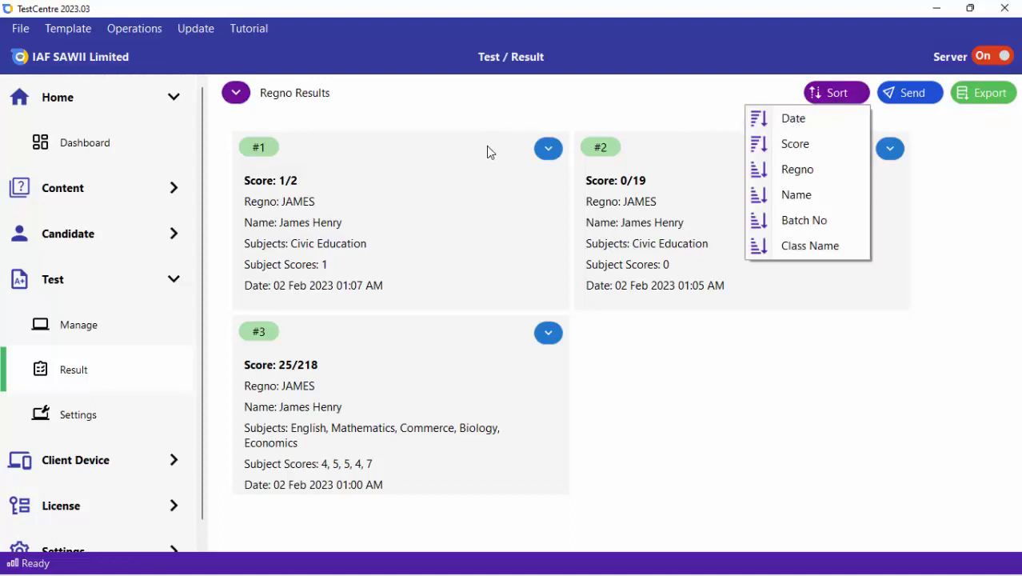
{"action": "left_click", "coordinate": [794, 148]}
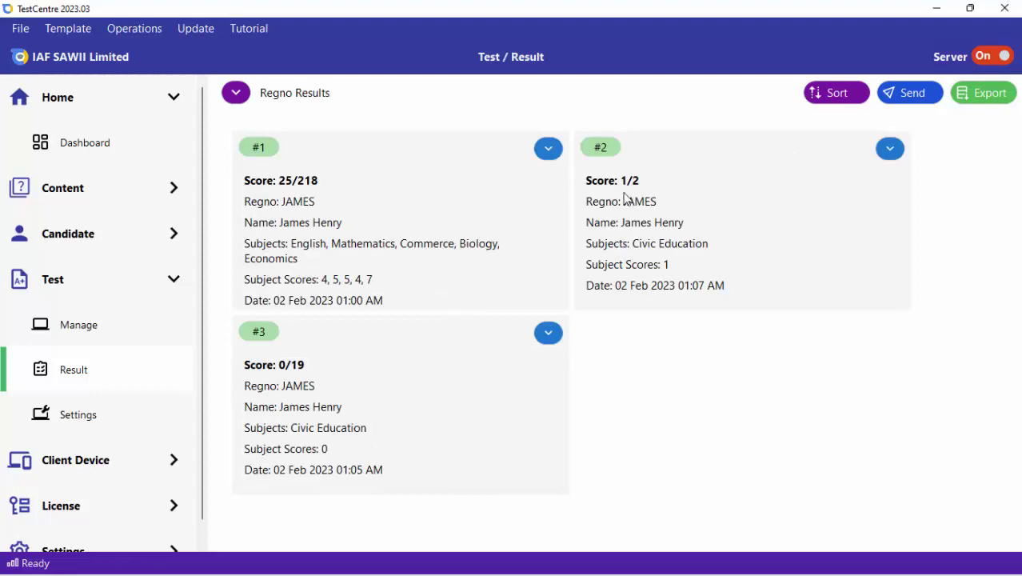
{"action": "left_click", "coordinate": [844, 94]}
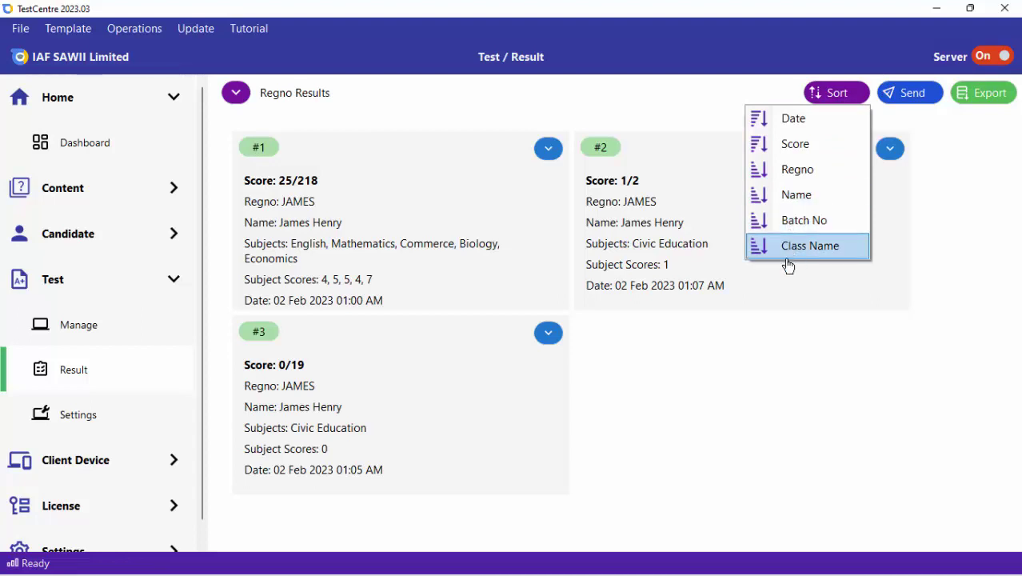
{"action": "left_click", "coordinate": [942, 166]}
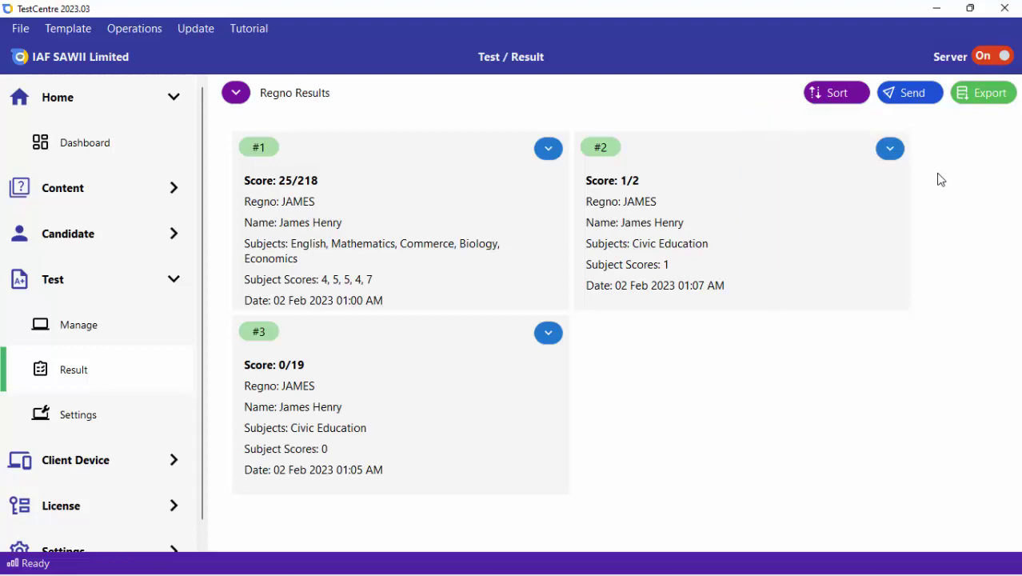
Step: Open the email form for sending all the filtered results and dismiss it without sending
{"action": "left_click", "coordinate": [906, 101]}
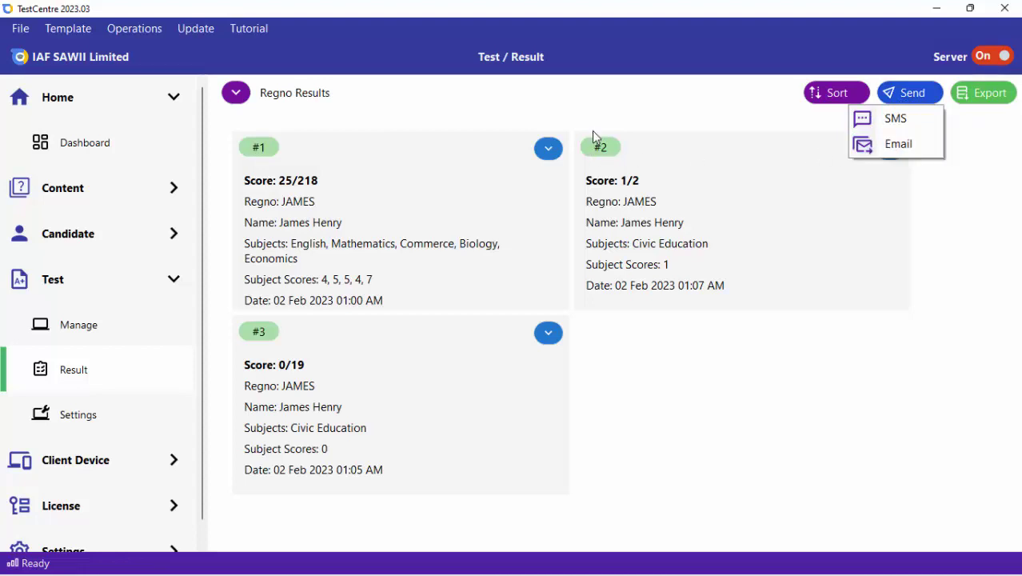
{"action": "left_click", "coordinate": [899, 145]}
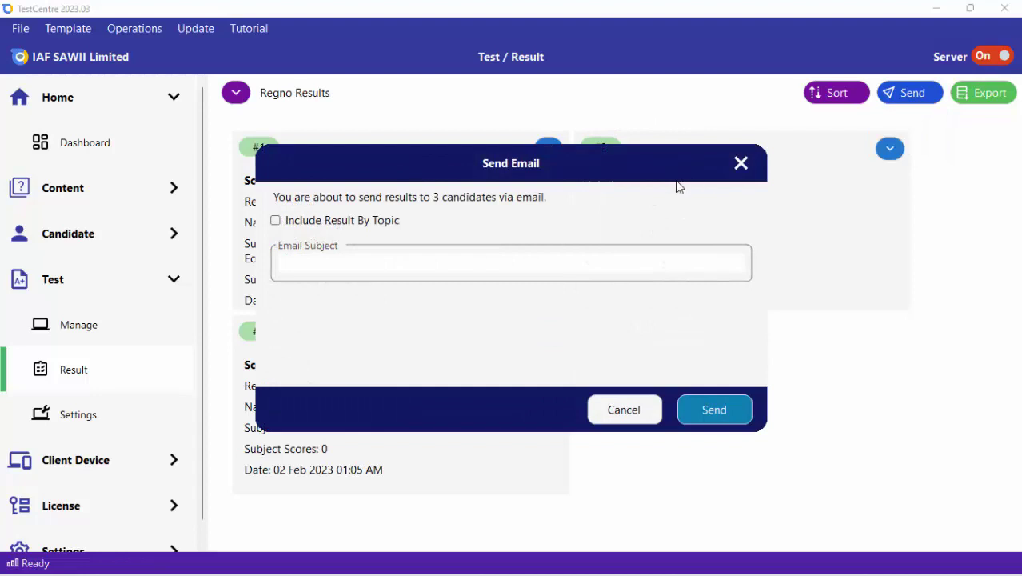
{"action": "left_click", "coordinate": [740, 165]}
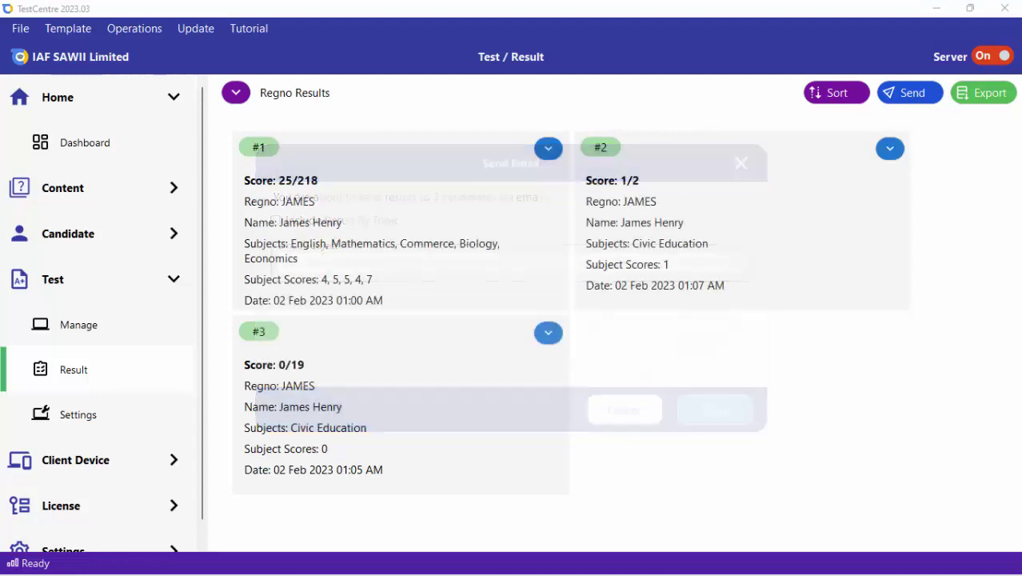
Step: Export the filtered results to a table and review all of its columns
{"action": "left_click", "coordinate": [987, 92]}
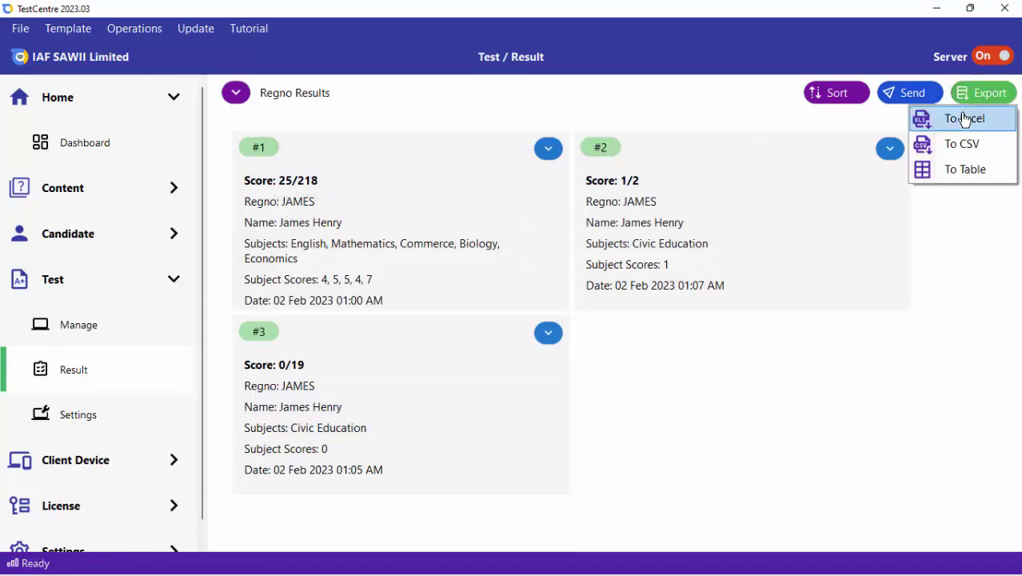
{"action": "left_click", "coordinate": [958, 168]}
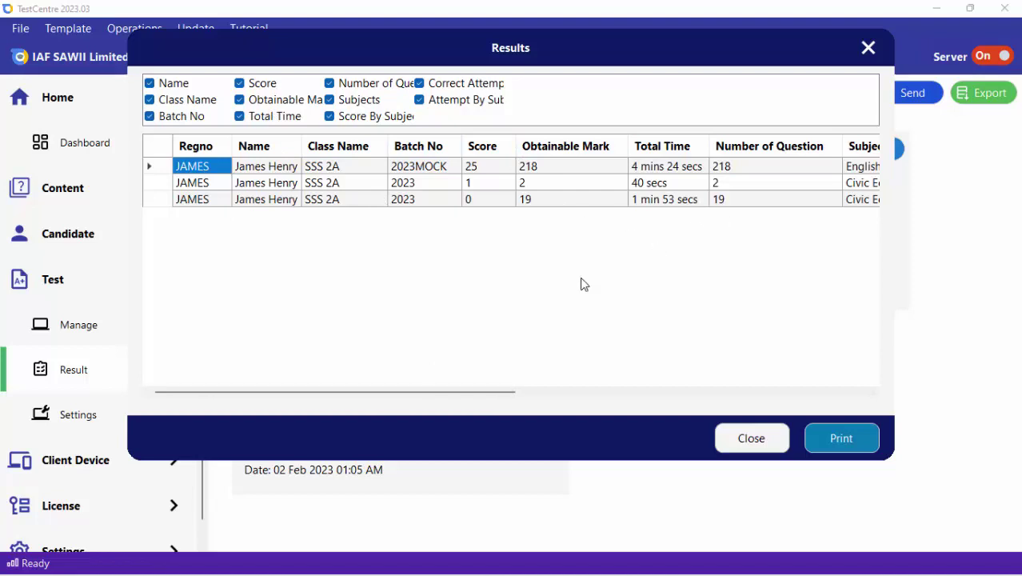
{"action": "left_click_drag", "start_coordinate": [459, 390], "coordinate": [809, 386]}
{"action": "scroll", "coordinate": [798, 380], "scroll_direction": "left", "scroll_amount": 8}
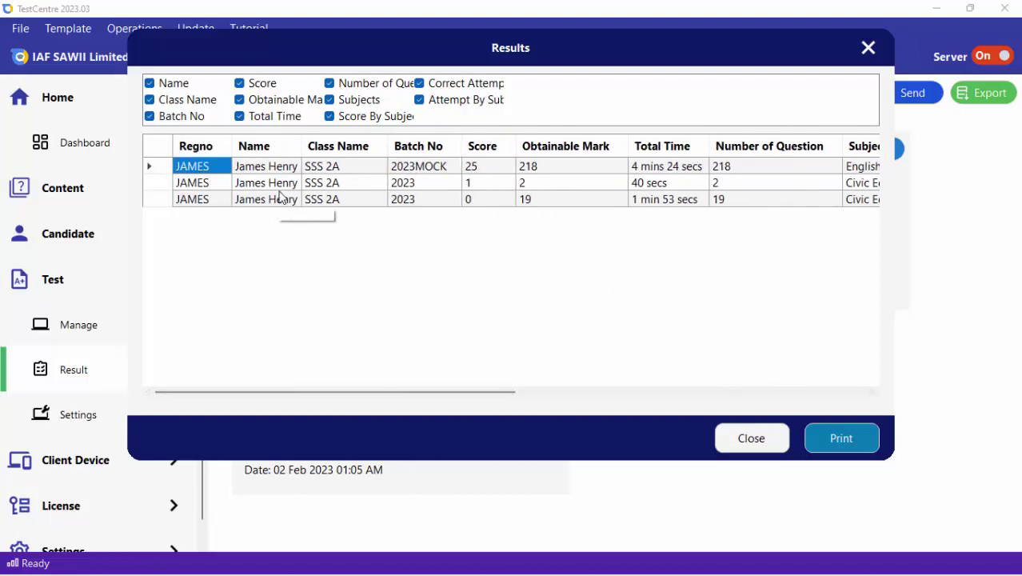
{"action": "left_click_drag", "start_coordinate": [453, 46], "coordinate": [439, 78]}
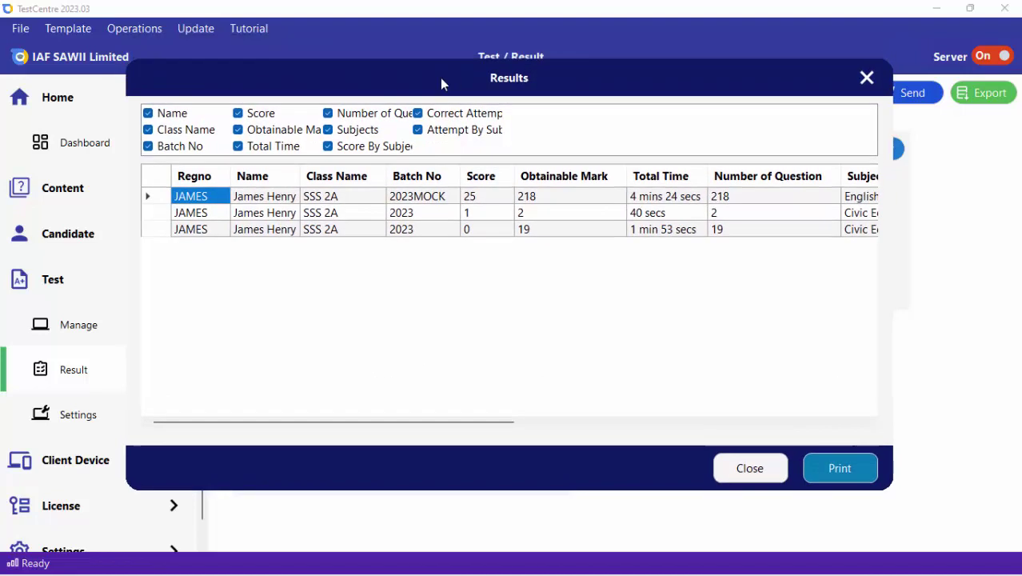
Step: Hide the Obtainable Mark, Attempt By Subject, Correct Attempt, Score By Subject and Number of Question columns, and close the results table
{"action": "left_click", "coordinate": [297, 132]}
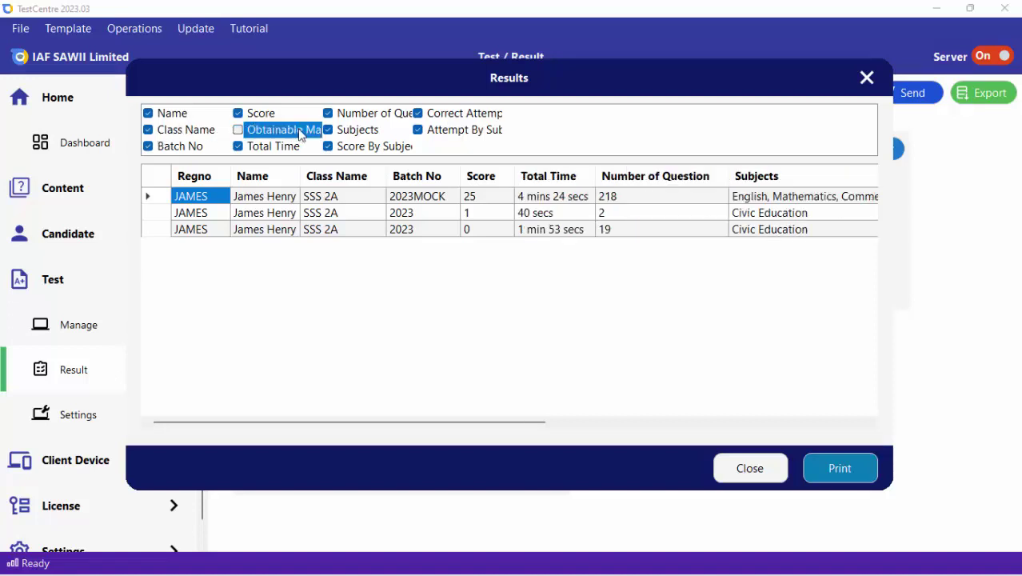
{"action": "left_click", "coordinate": [438, 128]}
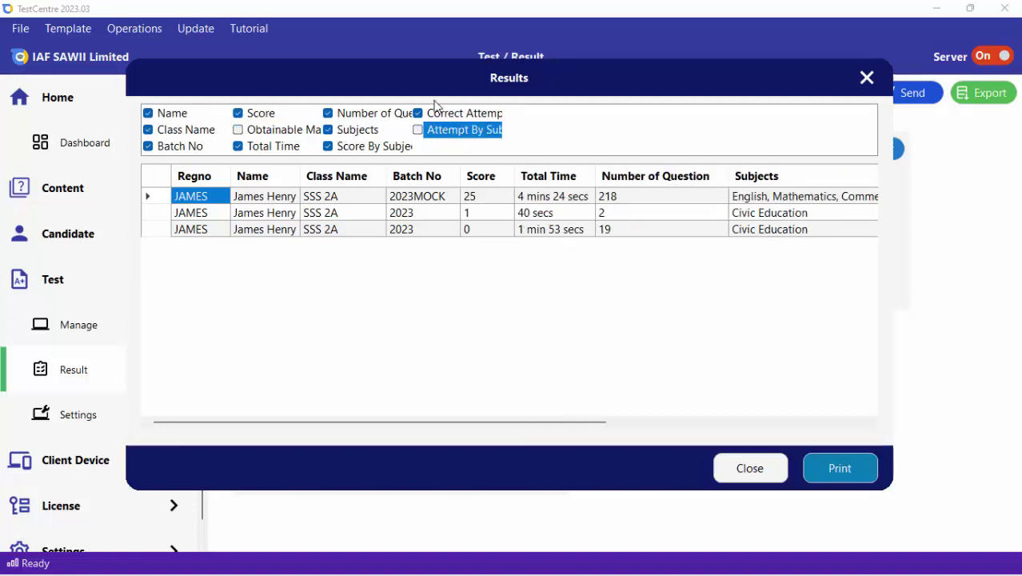
{"action": "left_click", "coordinate": [426, 107]}
{"action": "left_click", "coordinate": [340, 151]}
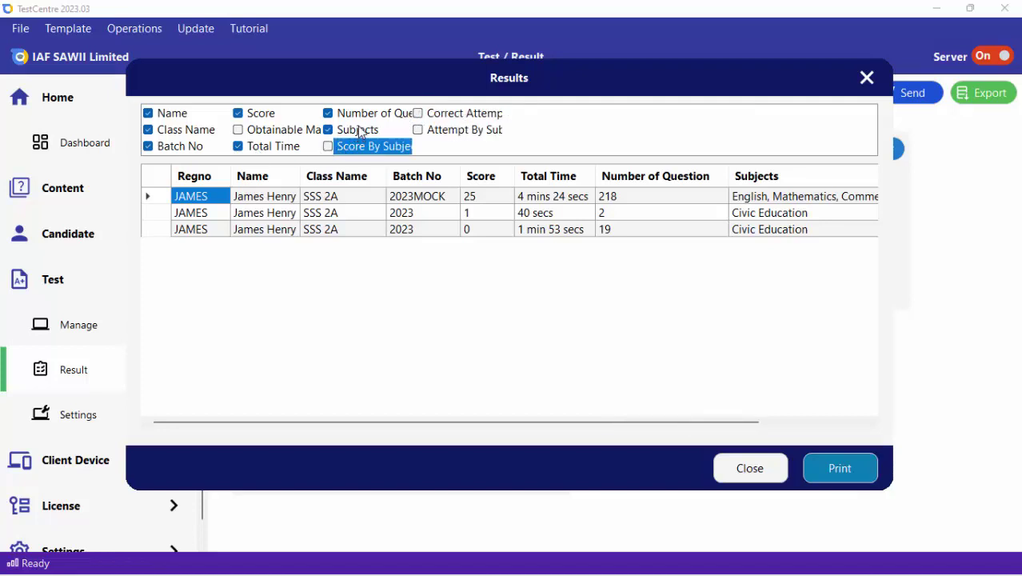
{"action": "left_click", "coordinate": [360, 115]}
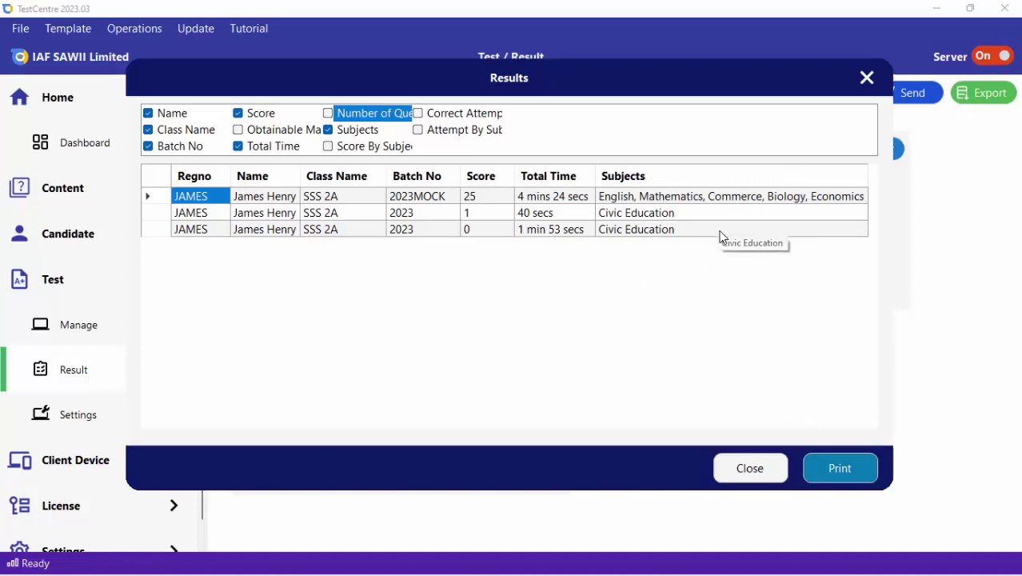
{"action": "left_click", "coordinate": [865, 77]}
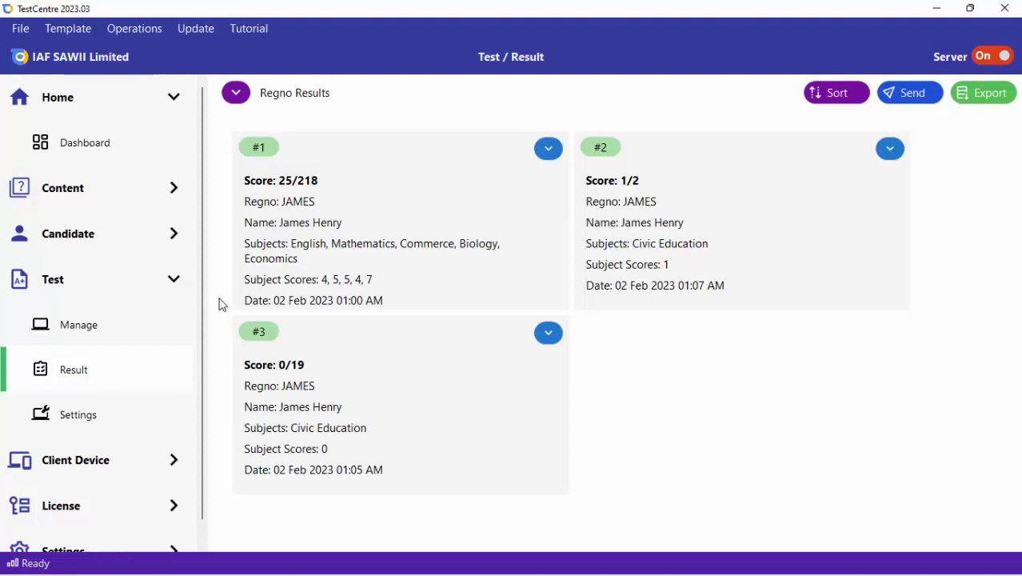
Step: Apply the obtainable mark of 100 to EACH SUBJECT in the test settings and save them
{"action": "left_click", "coordinate": [89, 417]}
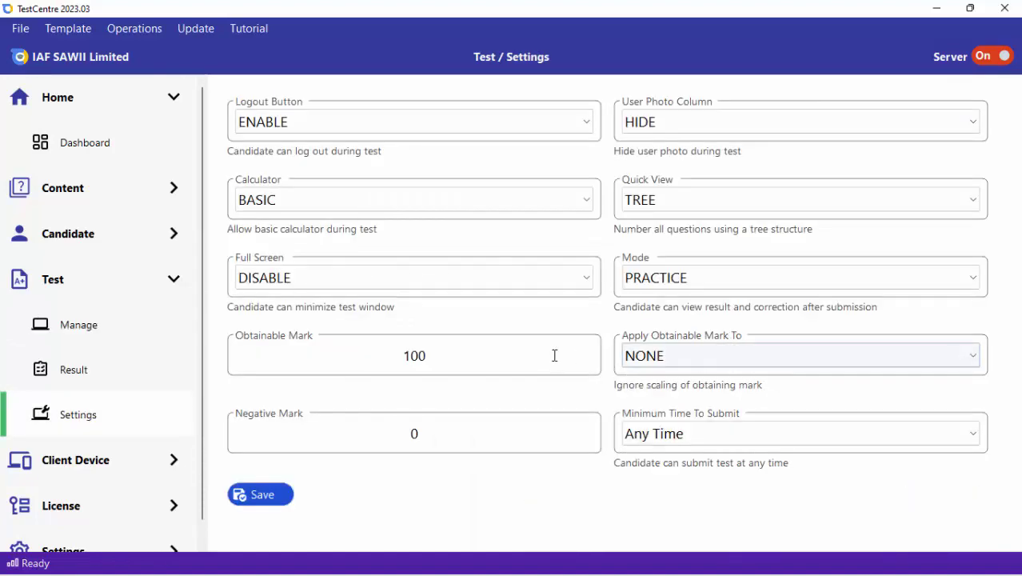
{"action": "left_click", "coordinate": [677, 351]}
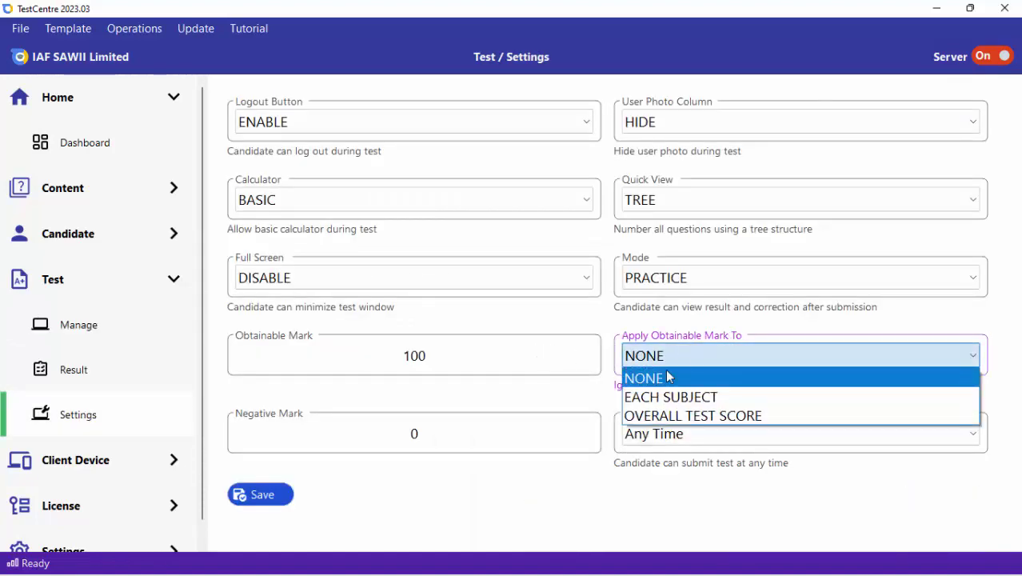
{"action": "left_click", "coordinate": [669, 397]}
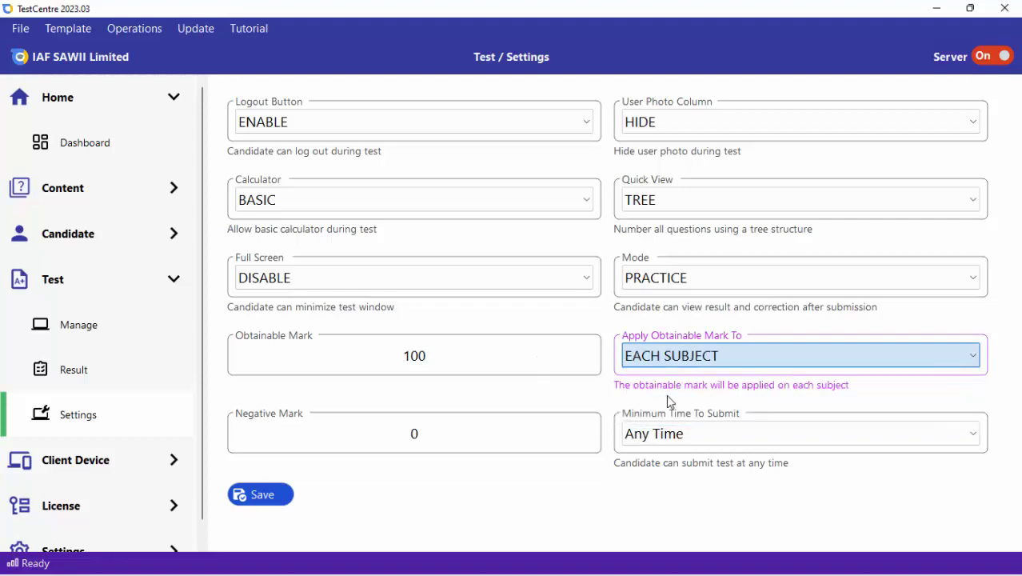
{"action": "left_click", "coordinate": [467, 350]}
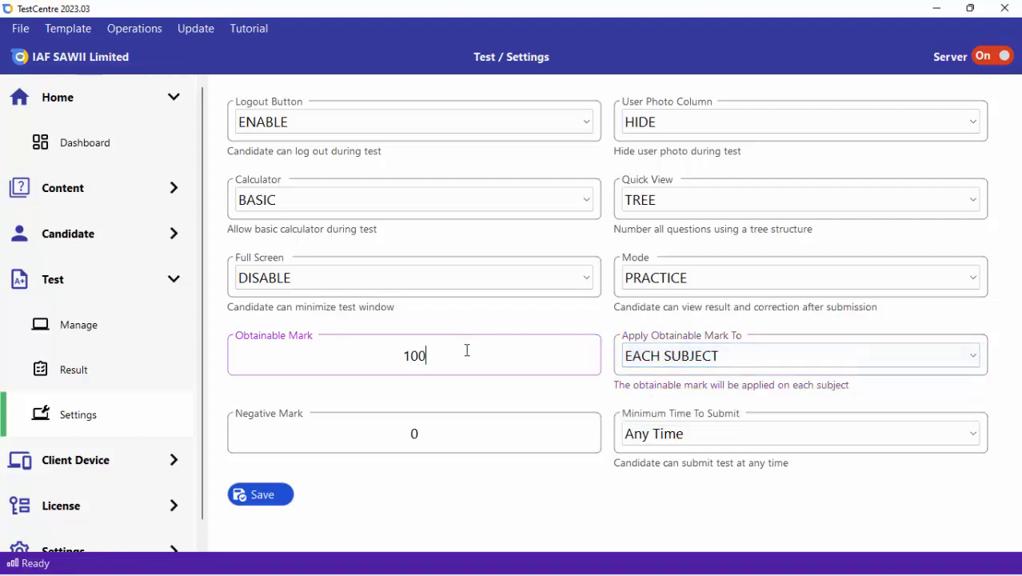
{"action": "key", "text": "shift+Right"}
{"action": "key", "text": "shift+Right"}
{"action": "left_click", "coordinate": [267, 490]}
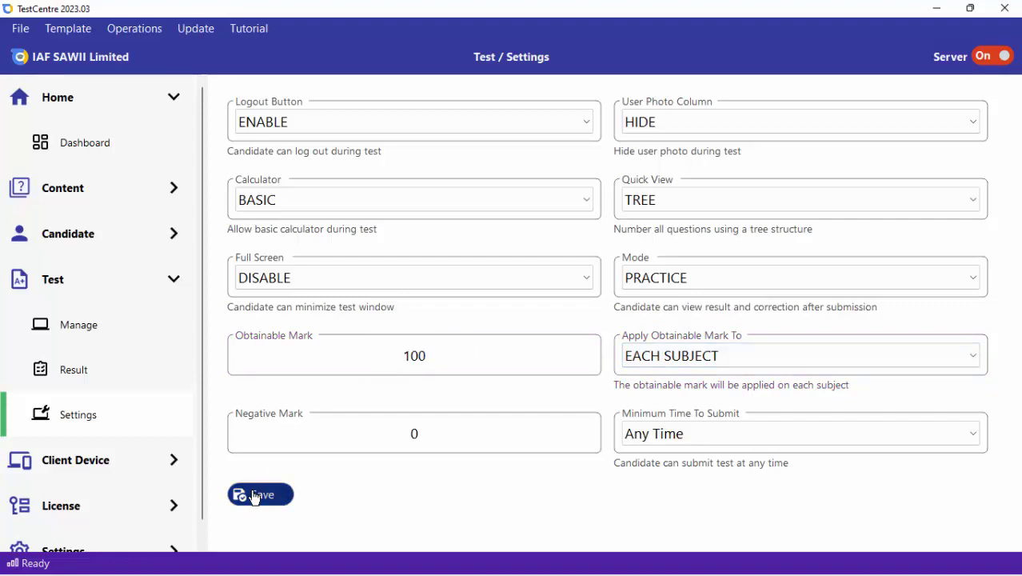
Step: Review the rescaled results, examine the first result's subject scores and topic breakdown, and close it
{"action": "left_click", "coordinate": [119, 381]}
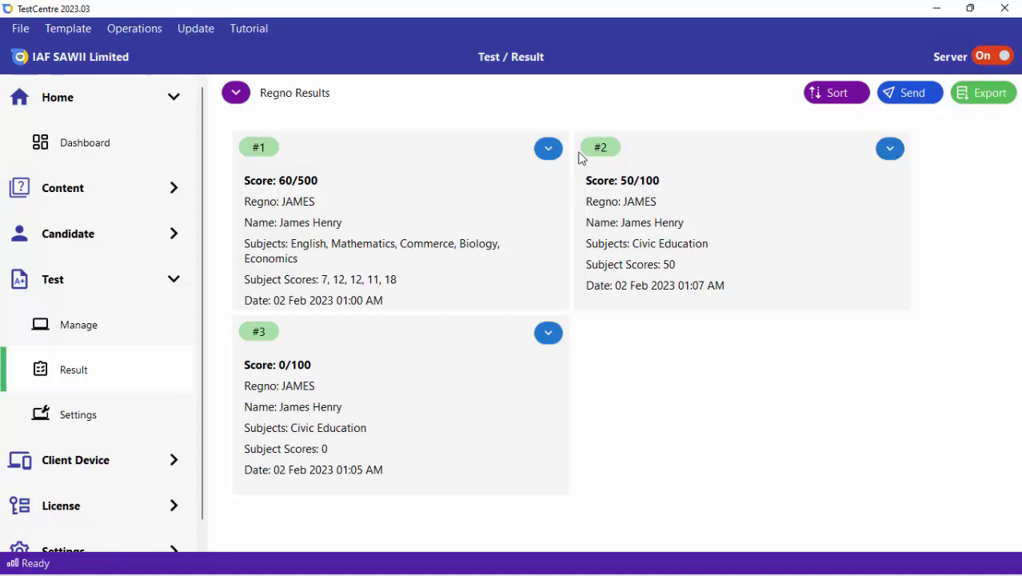
{"action": "left_click", "coordinate": [549, 148]}
{"action": "left_click", "coordinate": [541, 175]}
{"action": "left_click_drag", "start_coordinate": [876, 187], "coordinate": [876, 317]}
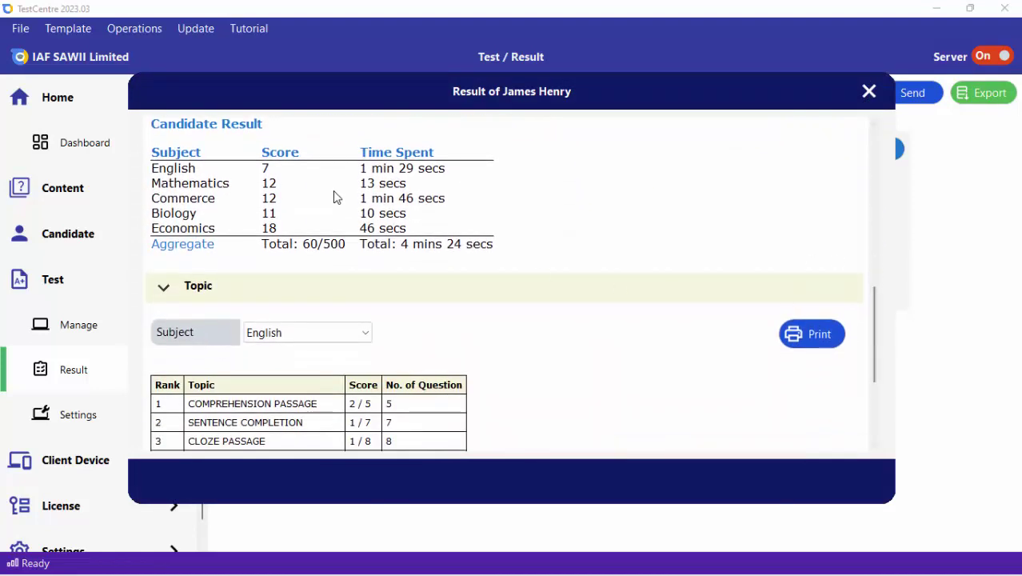
{"action": "left_click_drag", "start_coordinate": [877, 319], "coordinate": [877, 381]}
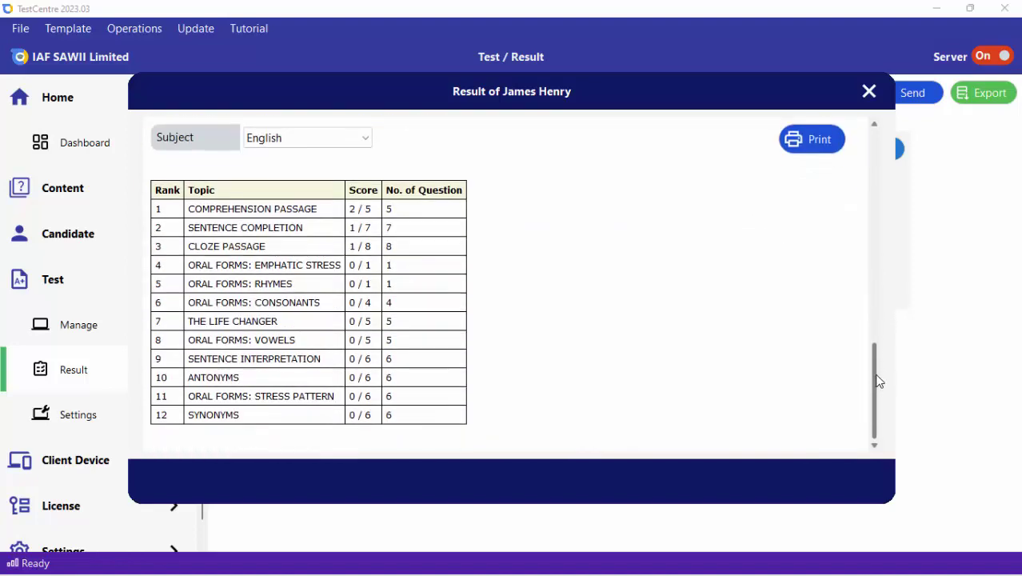
{"action": "left_click", "coordinate": [869, 91]}
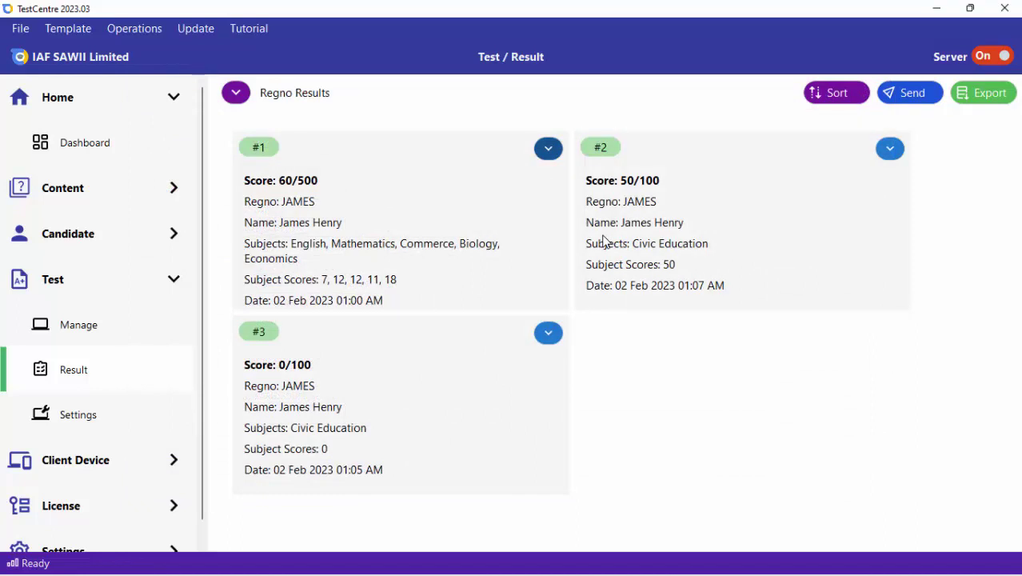
Step: Apply the obtainable mark to OVERALL TEST SCORE in the test settings, save them and return to the results
{"action": "left_click", "coordinate": [116, 409]}
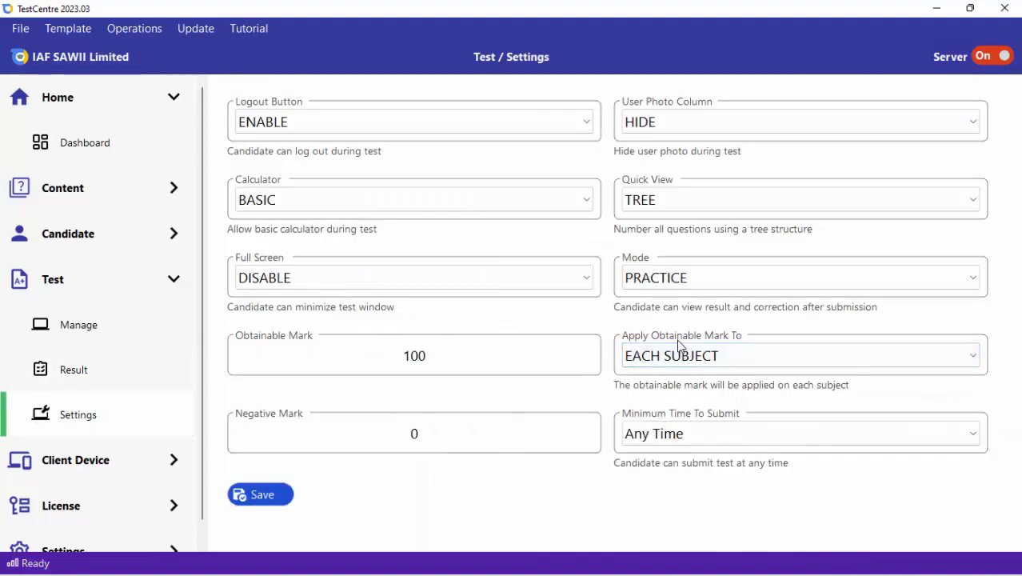
{"action": "left_click", "coordinate": [672, 356]}
{"action": "left_click", "coordinate": [663, 417]}
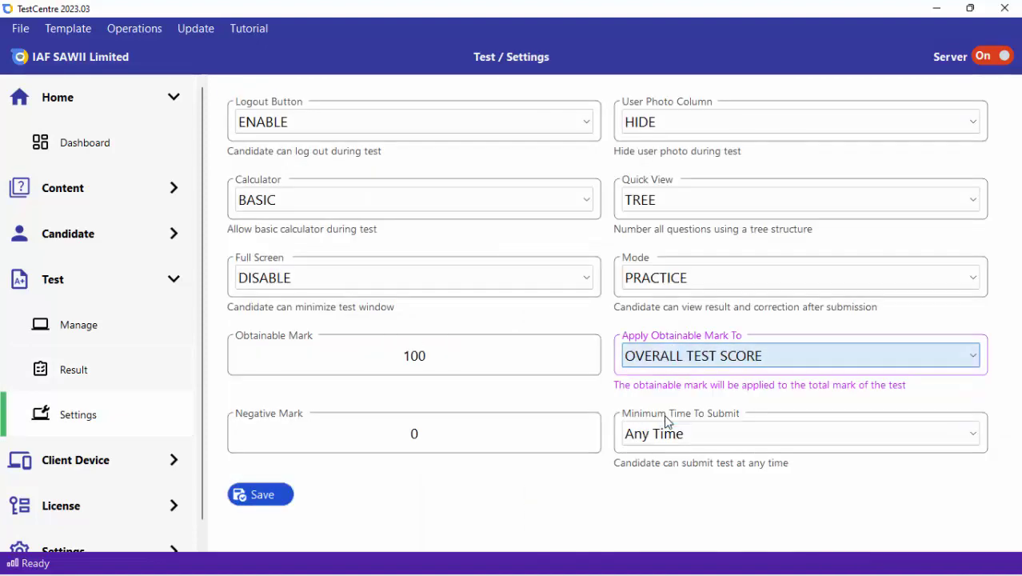
{"action": "left_click", "coordinate": [264, 495]}
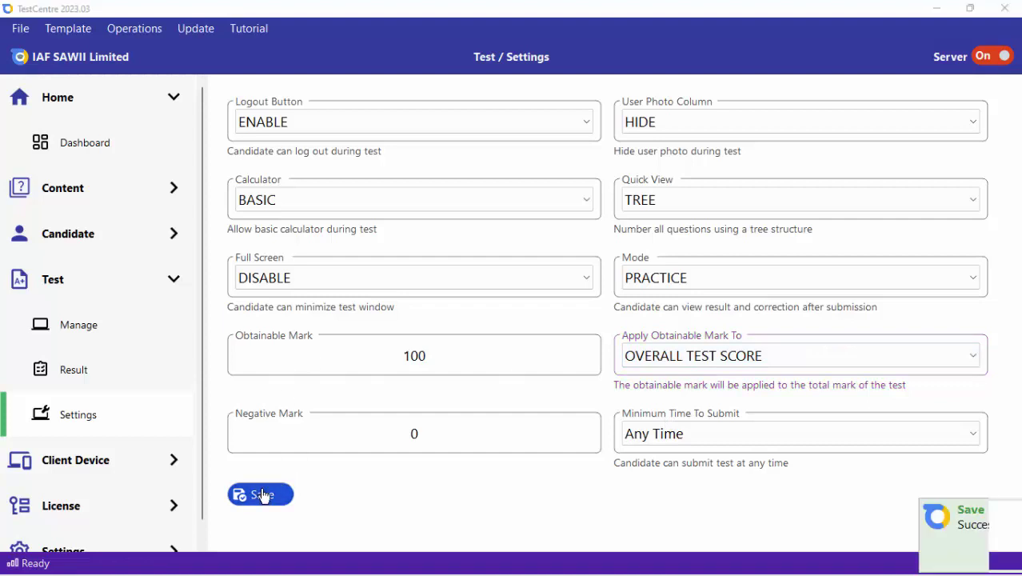
{"action": "left_click", "coordinate": [99, 373]}
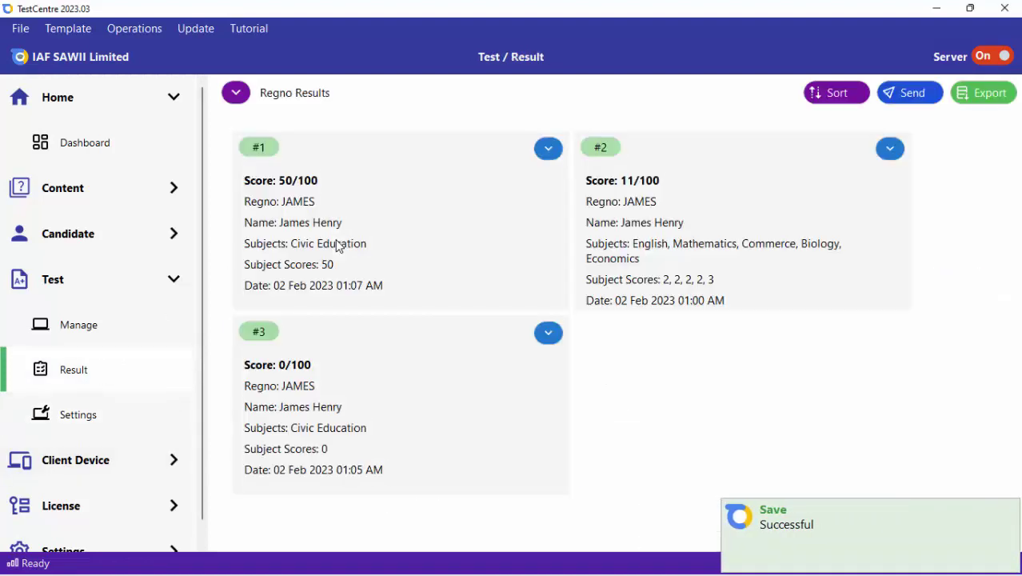